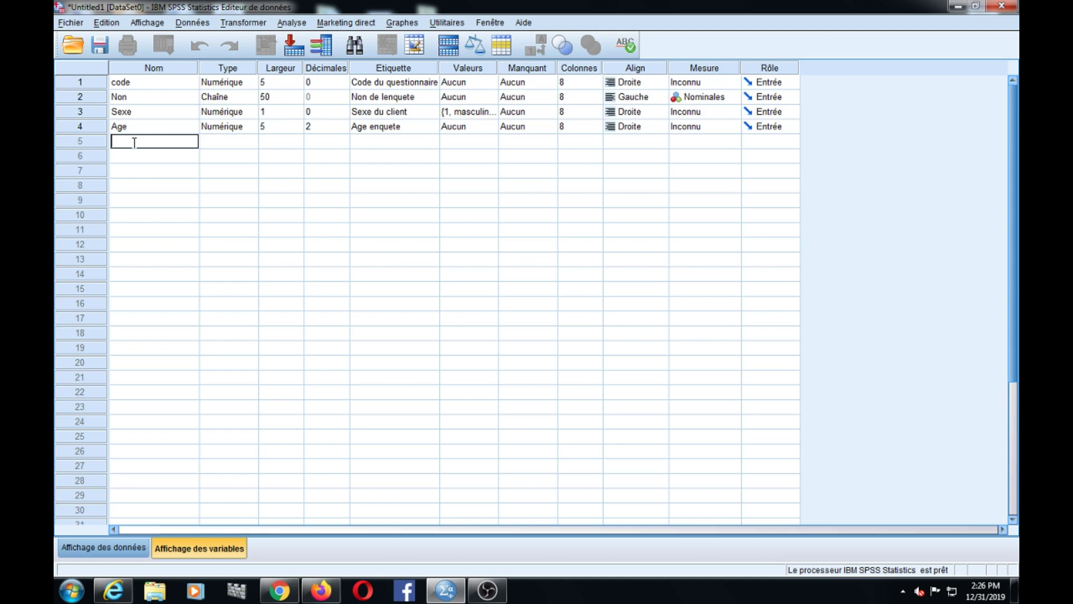
- Add a fifth variable named geographie and start lowering its width
type("geographie")
left_click(227, 144)
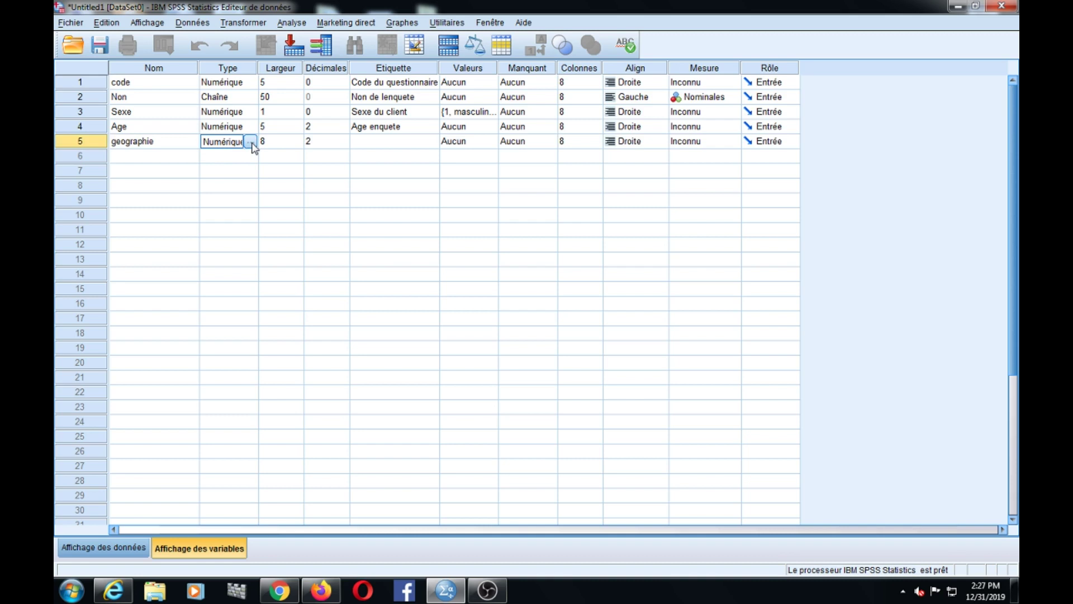
left_click(302, 144)
left_click(298, 138)
left_click(298, 138)
left_click(297, 144)
left_click(297, 144)
left_click(298, 144)
left_click(298, 144)
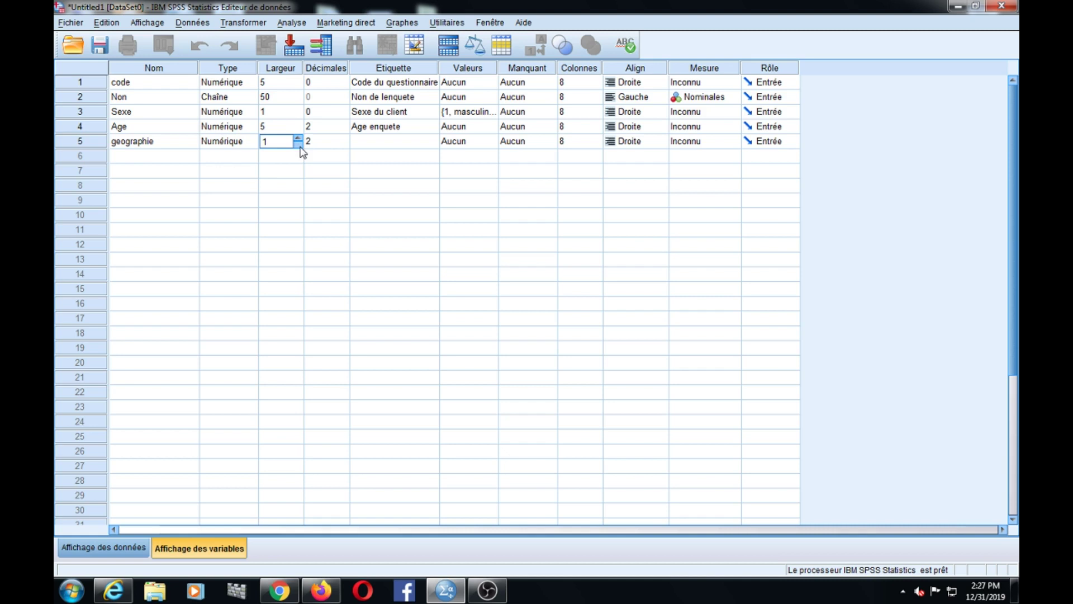
- Set geographie's decimals to 0 and width to 1, dismissing the decimals warning
left_click(339, 147)
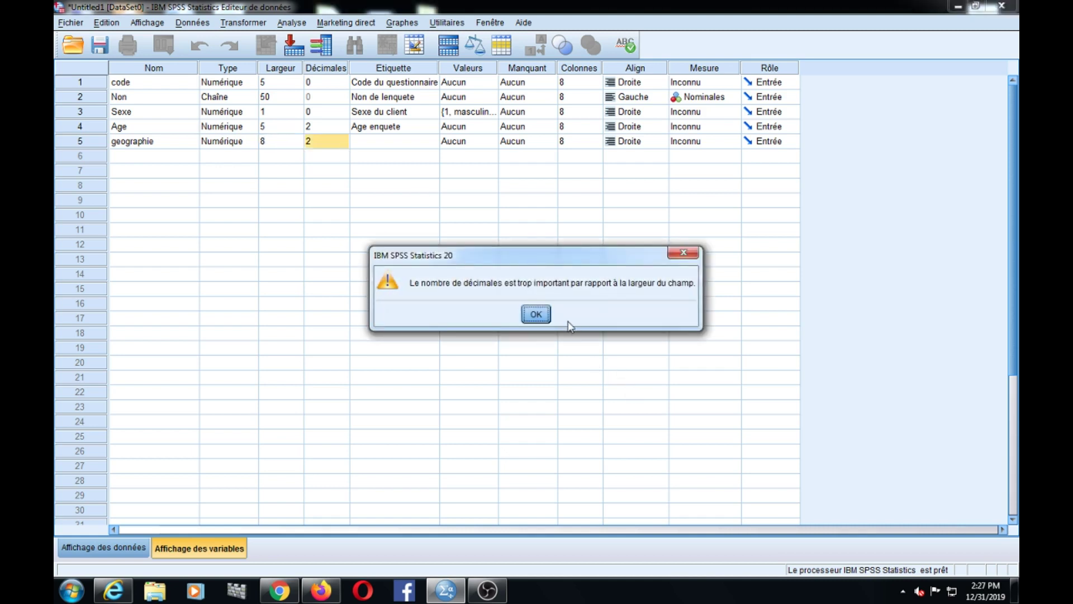
left_click(536, 314)
left_click(342, 141)
left_click(345, 144)
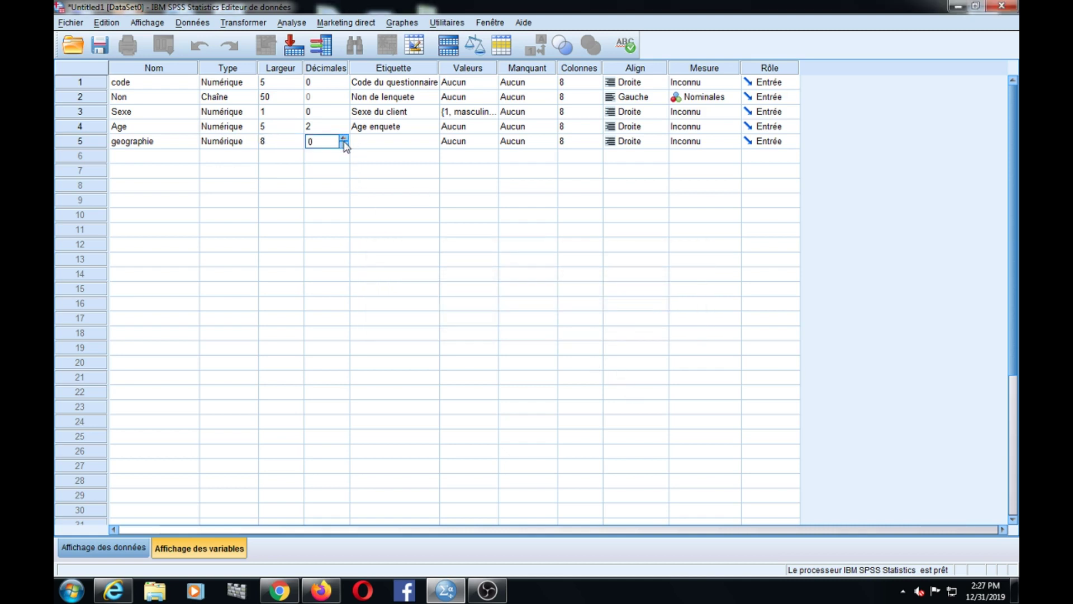
left_click(298, 144)
left_click(297, 144)
left_click(297, 144)
left_click(298, 144)
left_click(298, 144)
left_click(298, 144)
left_click(298, 145)
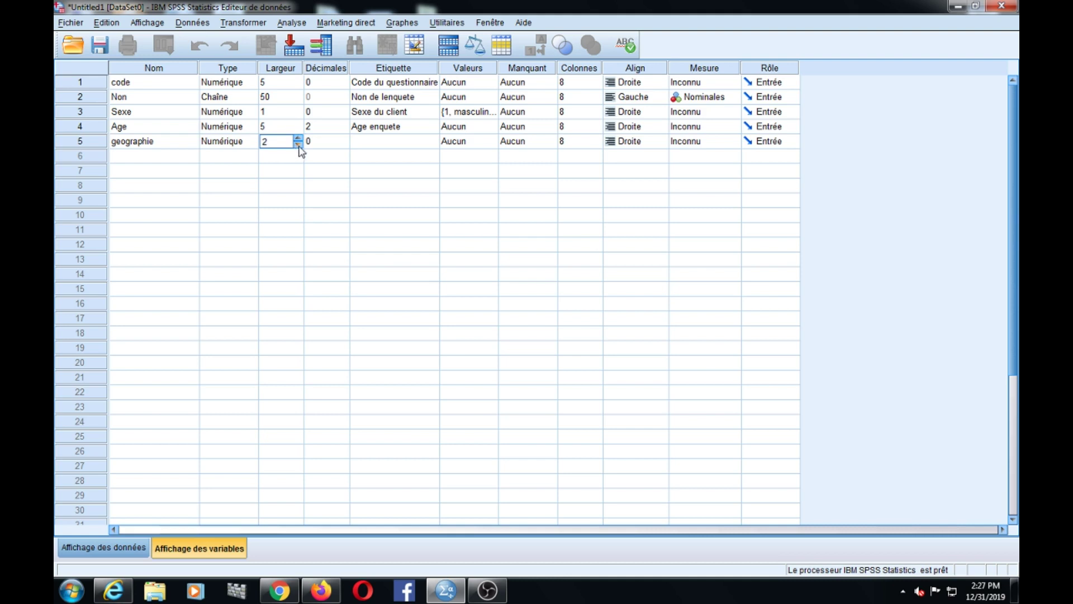
left_click(335, 145)
left_click(375, 147)
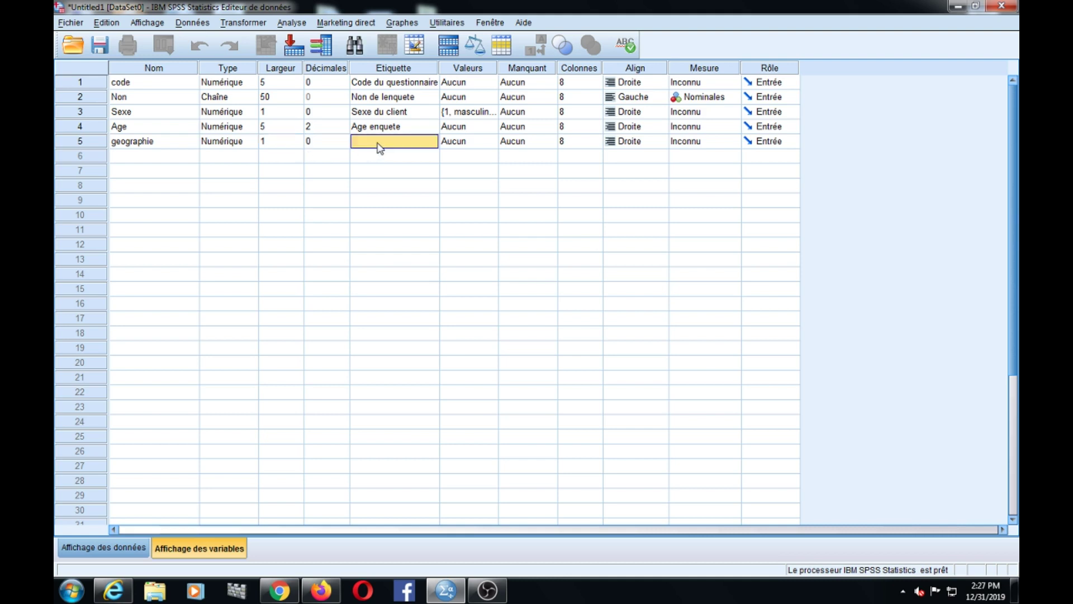
- Label the geographie variable 'situqtion geographique du client'
left_click(379, 143)
type("situqtion ge")
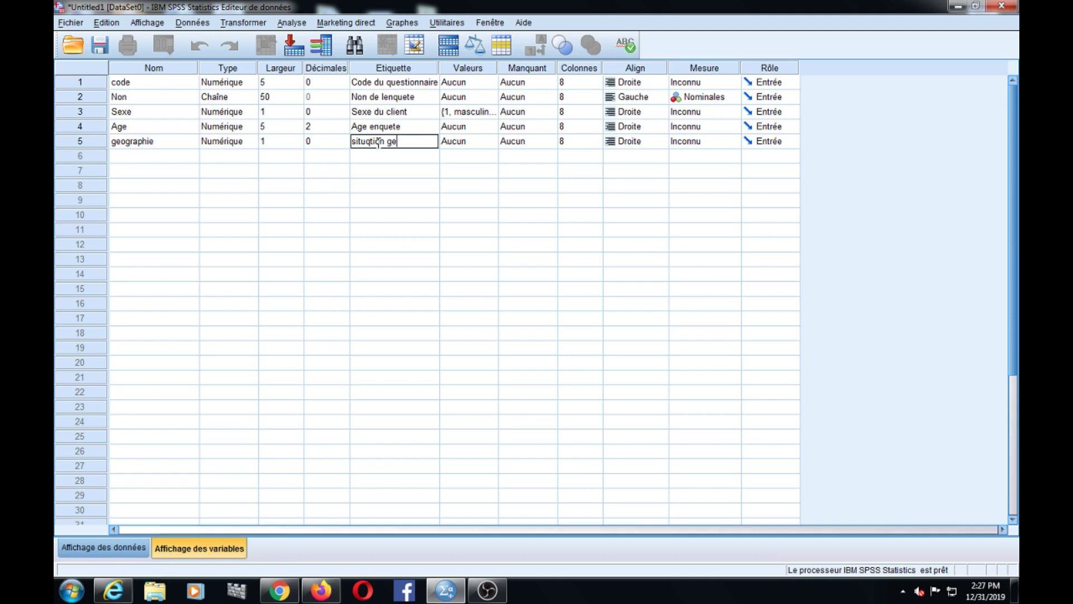
type("ographiaue")
key("BackSpace")
key("BackSpace")
key("BackSpace")
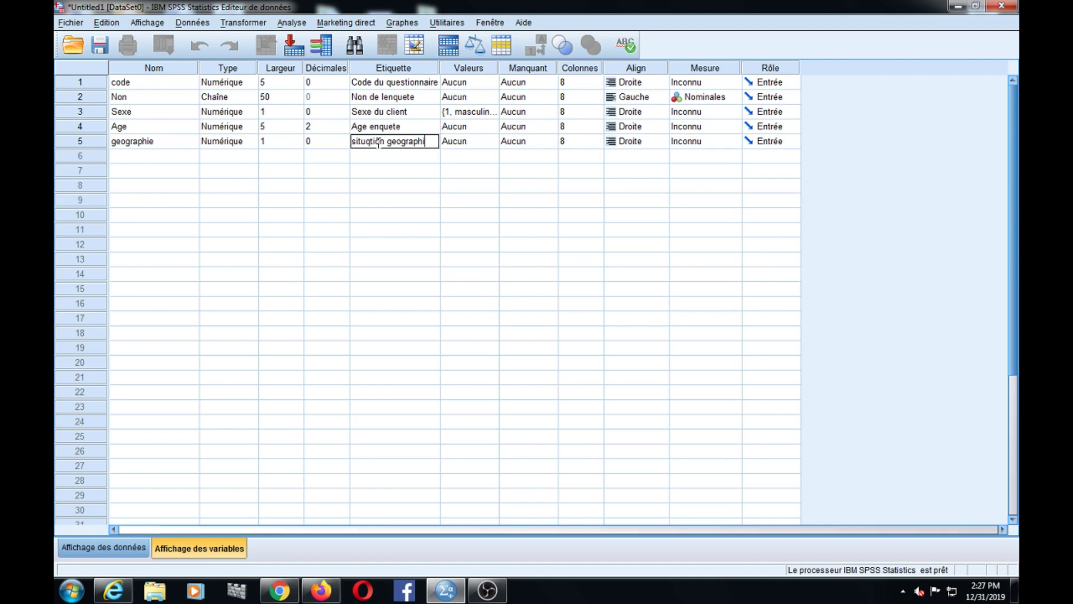
type("que du")
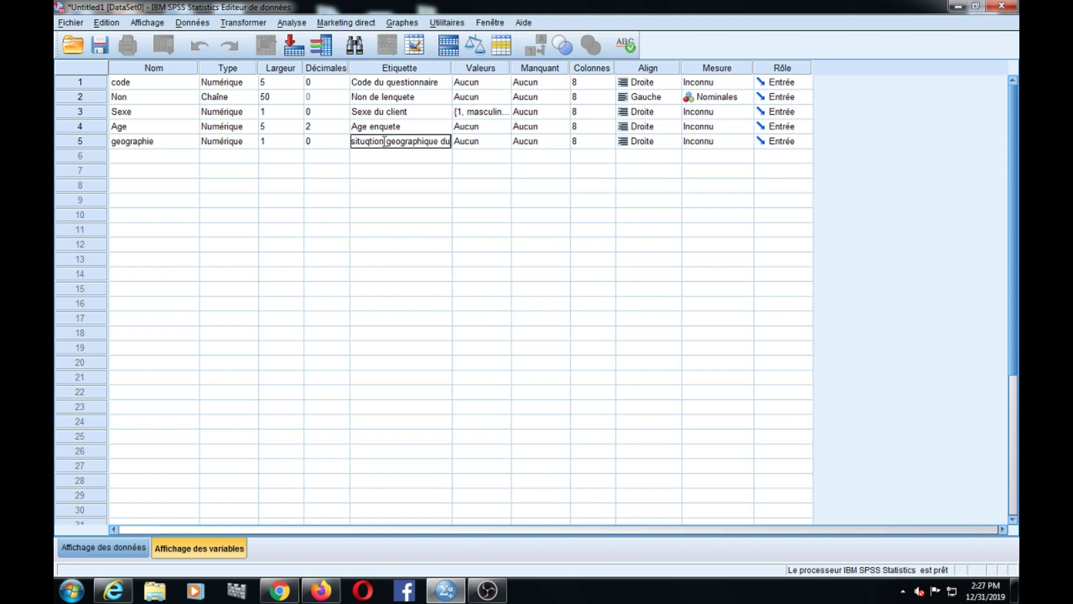
type(" client")
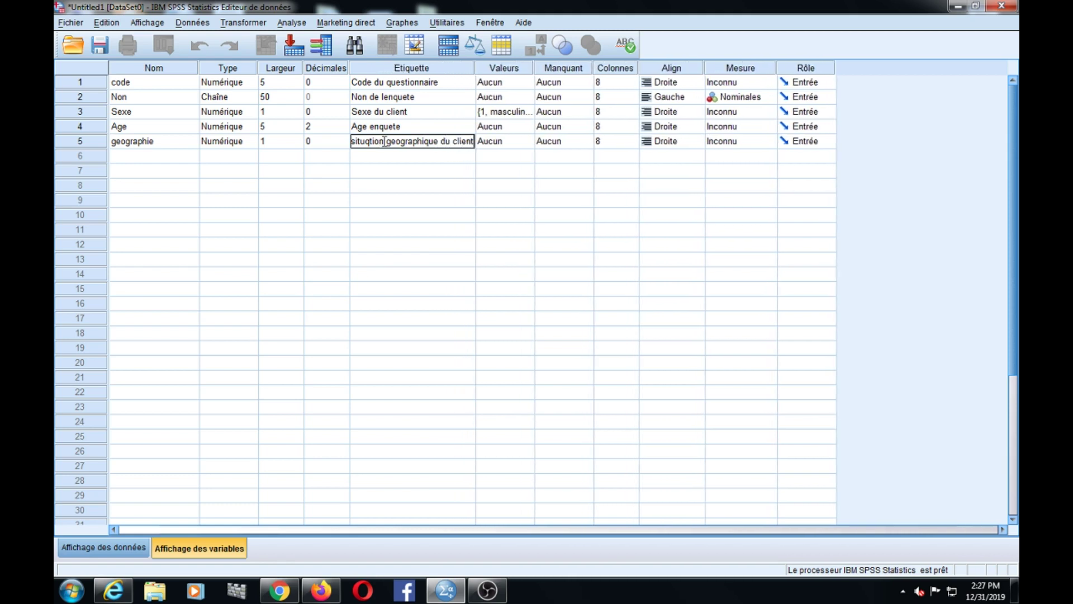
left_click(531, 143)
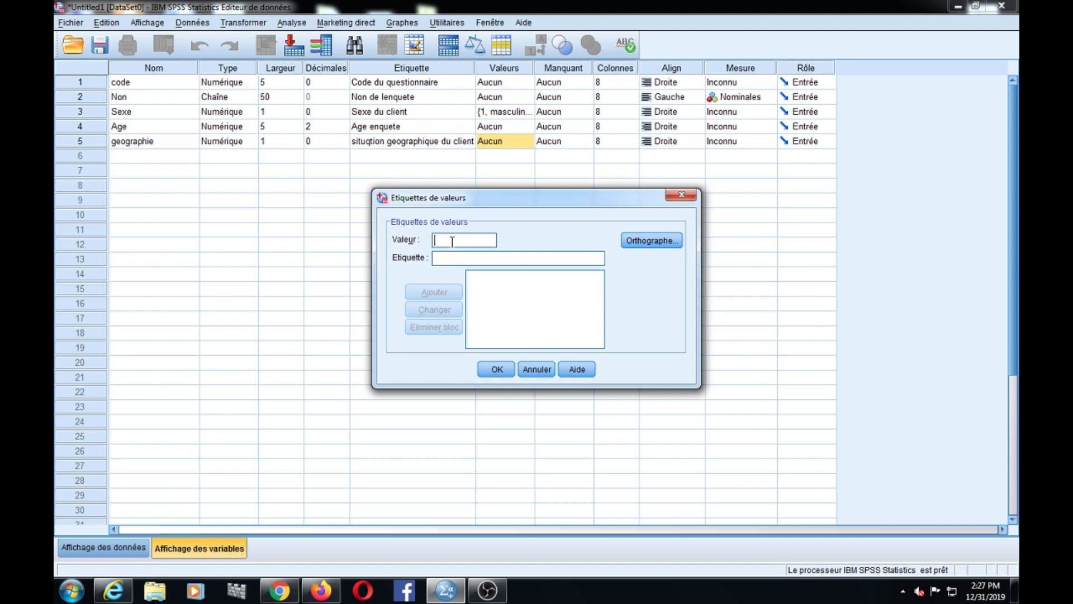
- Add geographie value labels 1 = Yaoude and 2 = Douala
type("1")
left_click(449, 258)
type("Yao")
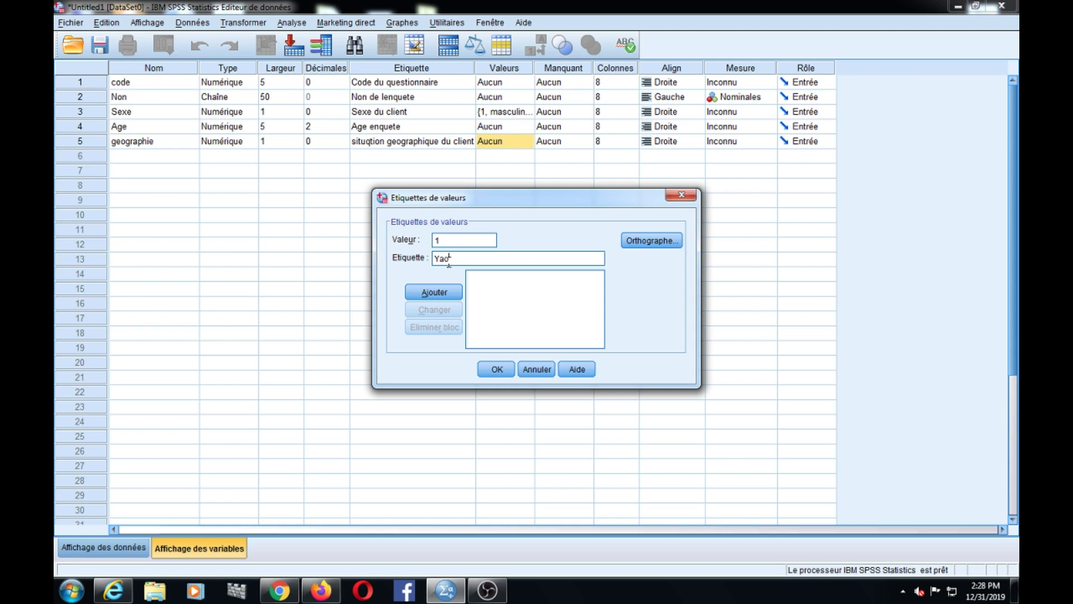
type("nde")
left_click(435, 292)
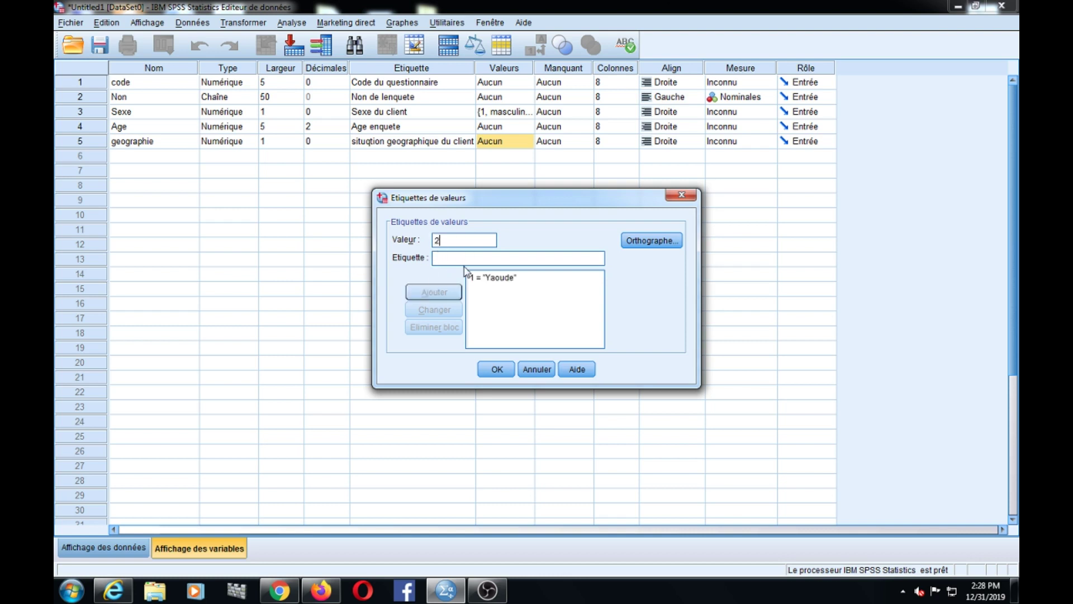
type("D")
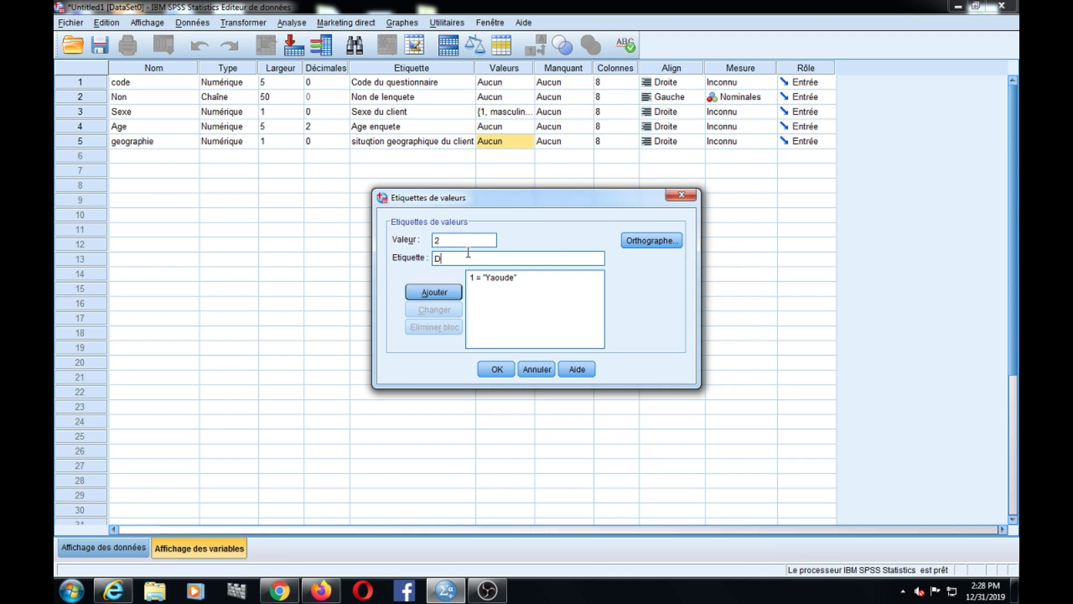
type("ouala")
left_click(443, 292)
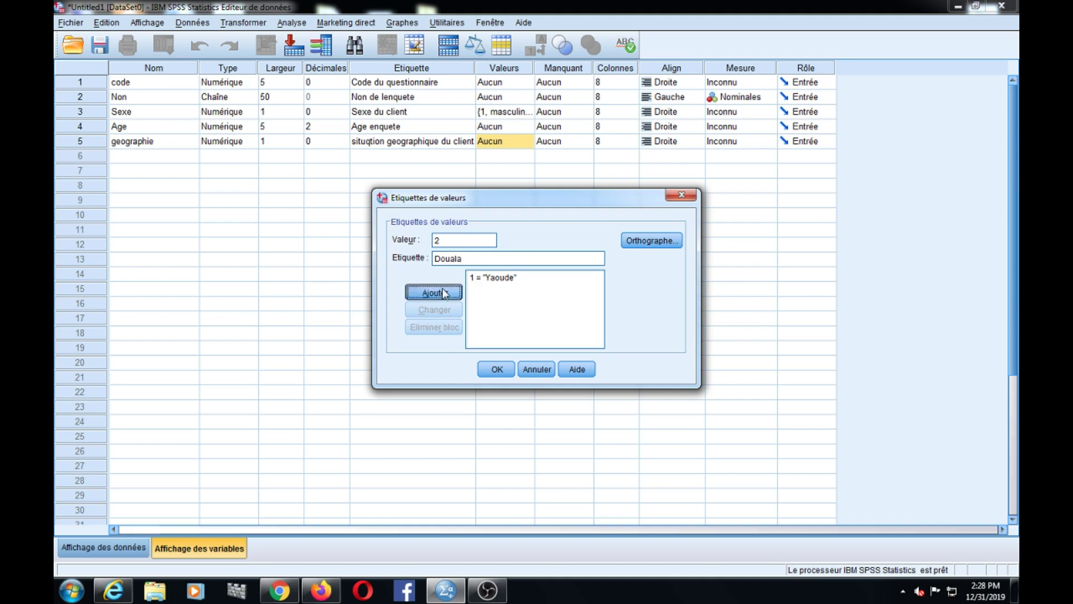
- Add value labels 3 = Bafoussam and 4 = Limbe
left_click(447, 240)
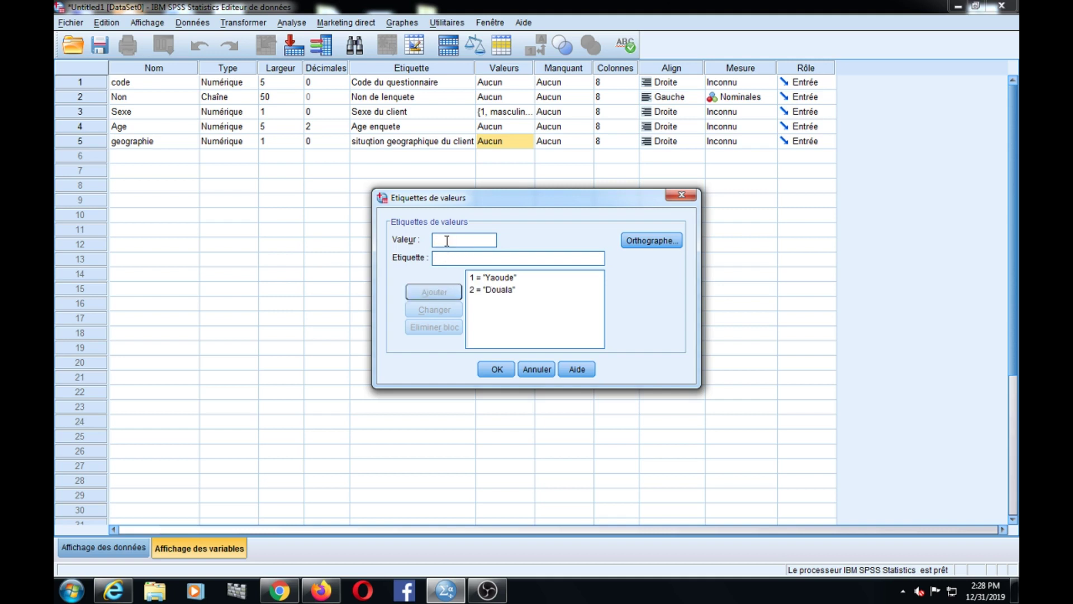
type("3")
left_click(450, 259)
type("Ba")
type("f")
type("oussam")
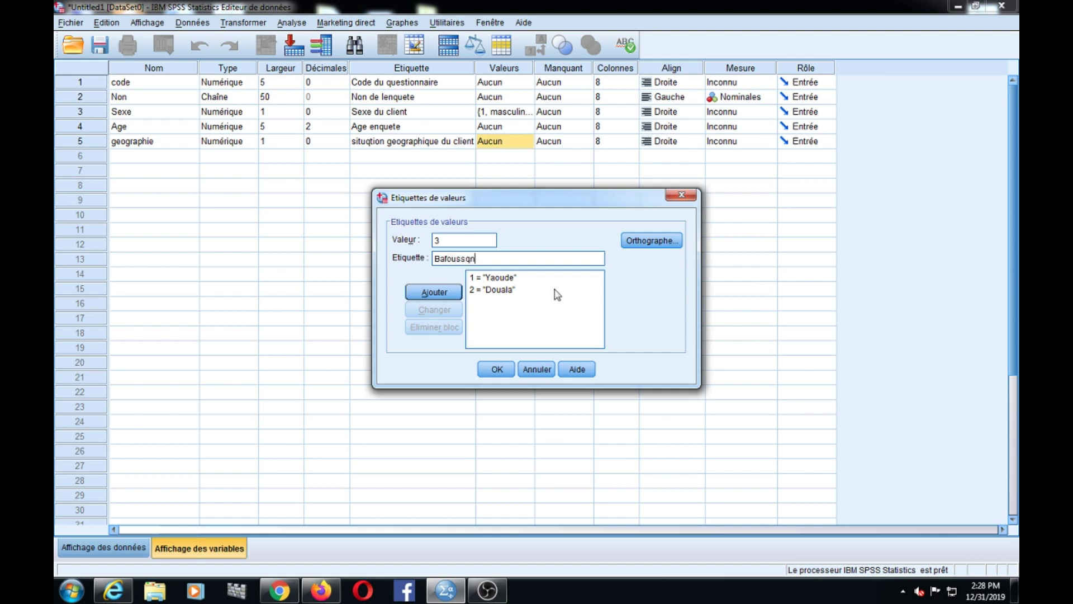
key("BackSpace")
key("BackSpace")
key("BackSpace")
type("sam")
left_click(430, 294)
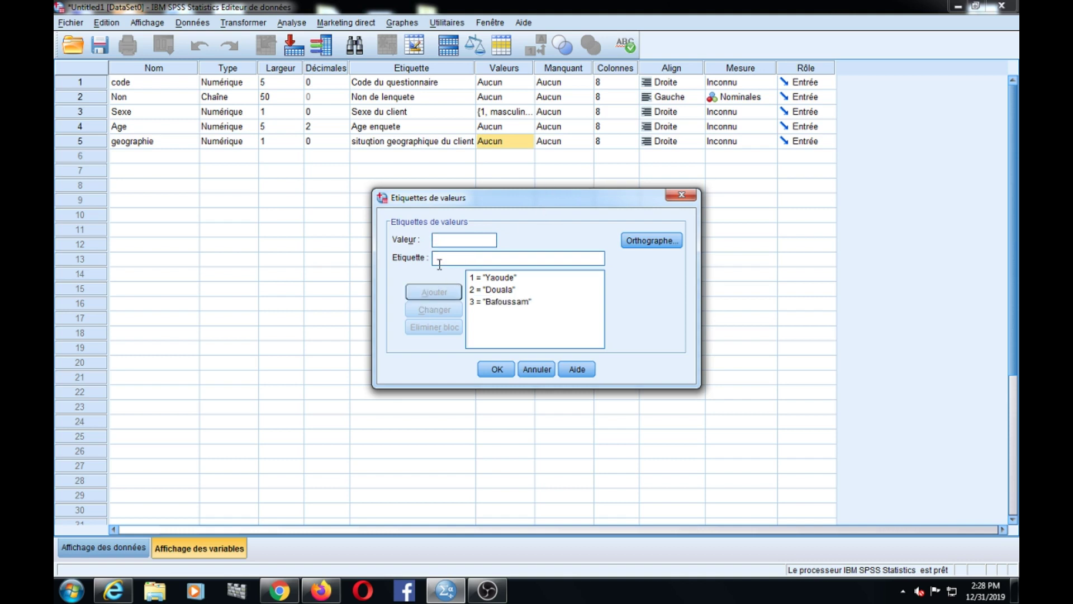
left_click(434, 239)
type("4")
left_click(446, 260)
type("Limbe")
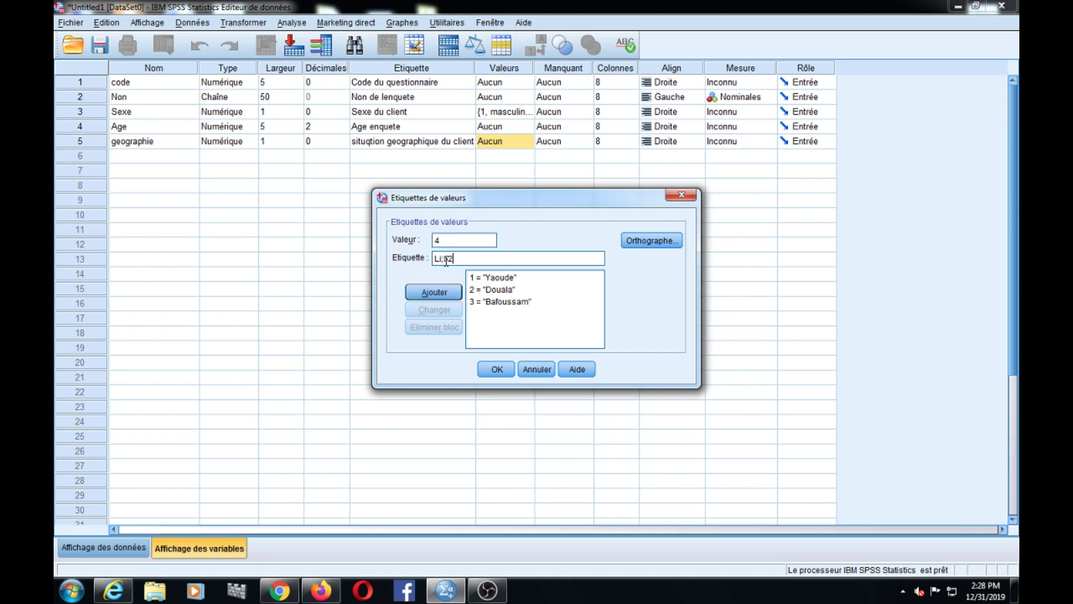
key("BackSpace")
key("BackSpace")
key("BackSpace")
type("imbe")
left_click(435, 291)
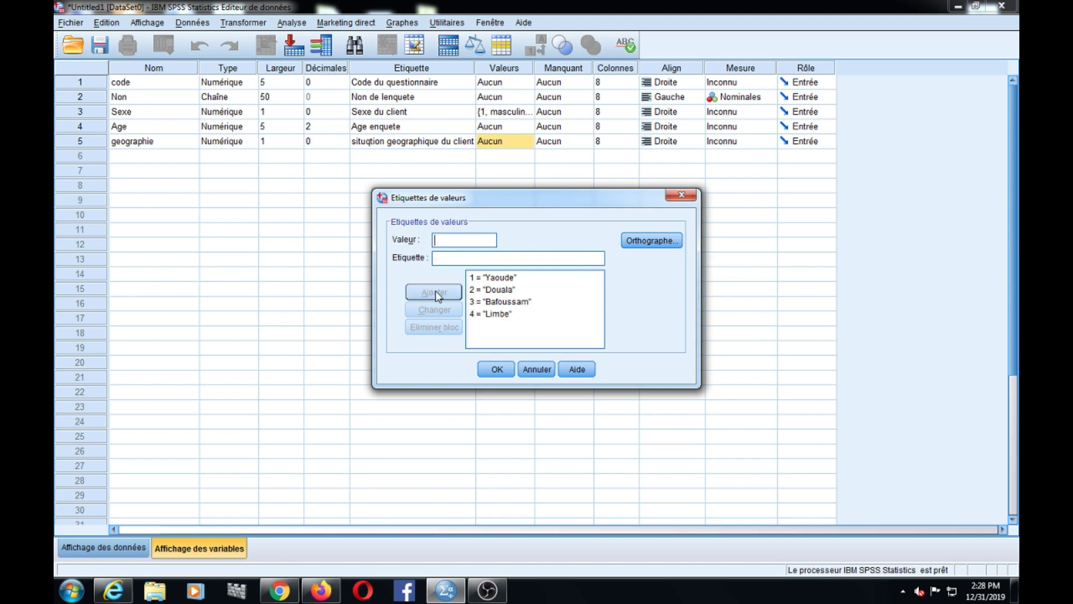
- Add 5 = Garoua and confirm the five geographie value labels
type("5")
left_click(444, 257)
type("Garoua")
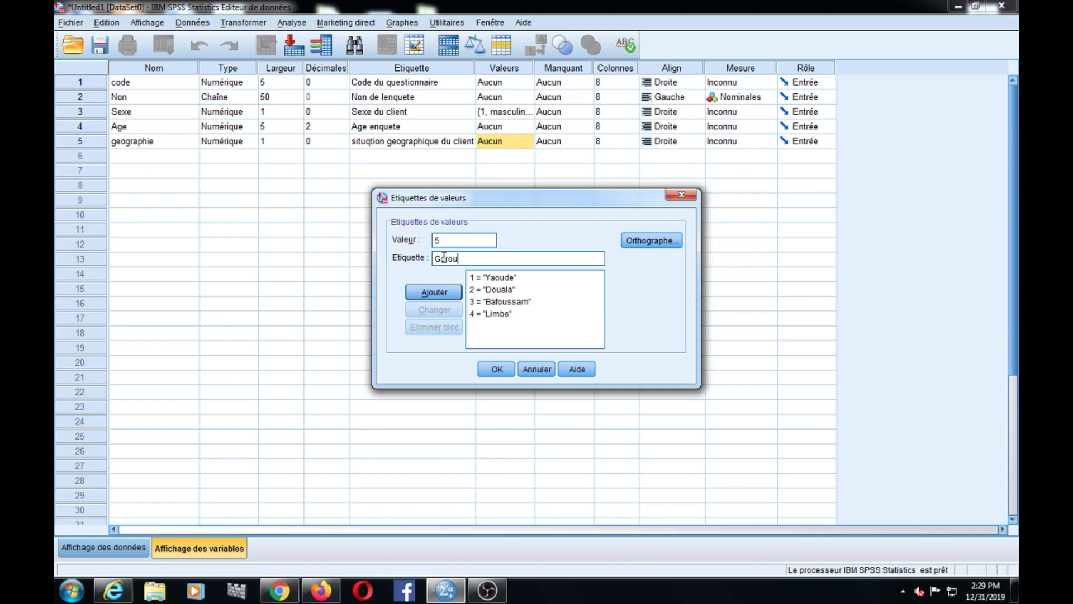
key("BackSpace")
key("BackSpace")
key("BackSpace")
key("BackSpace")
key("BackSpace")
type("aroua")
left_click(434, 294)
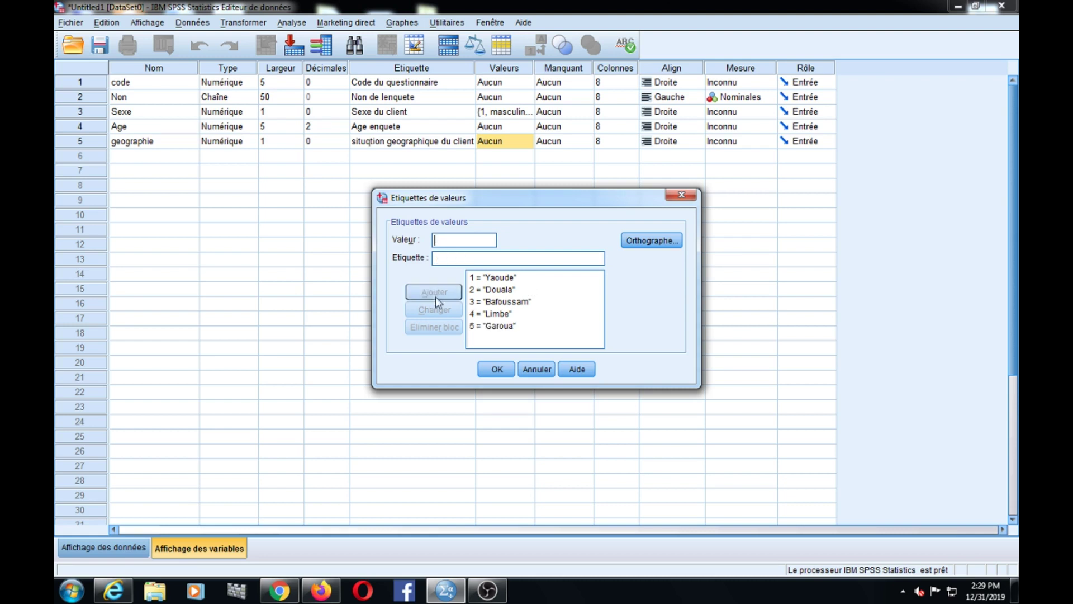
left_click(499, 370)
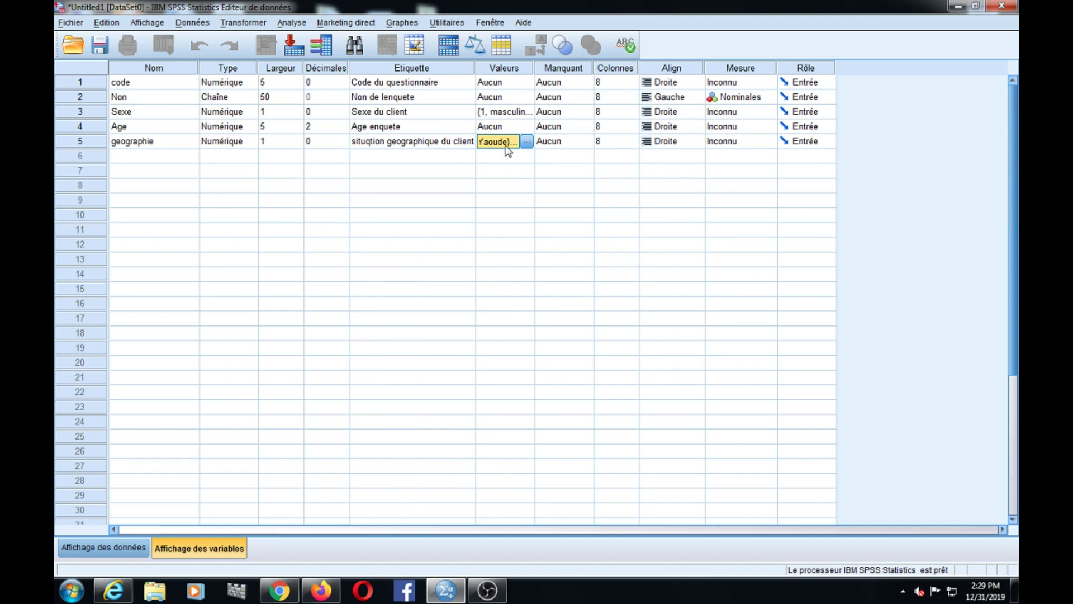
- Review the value labels of geographie and Sexe
left_click(525, 143)
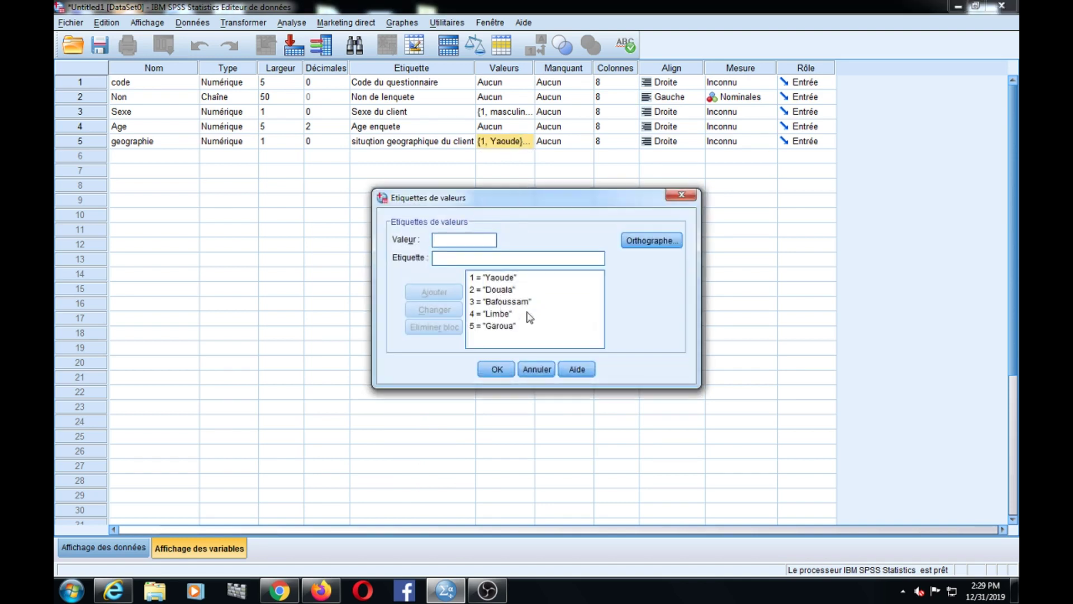
left_click(672, 199)
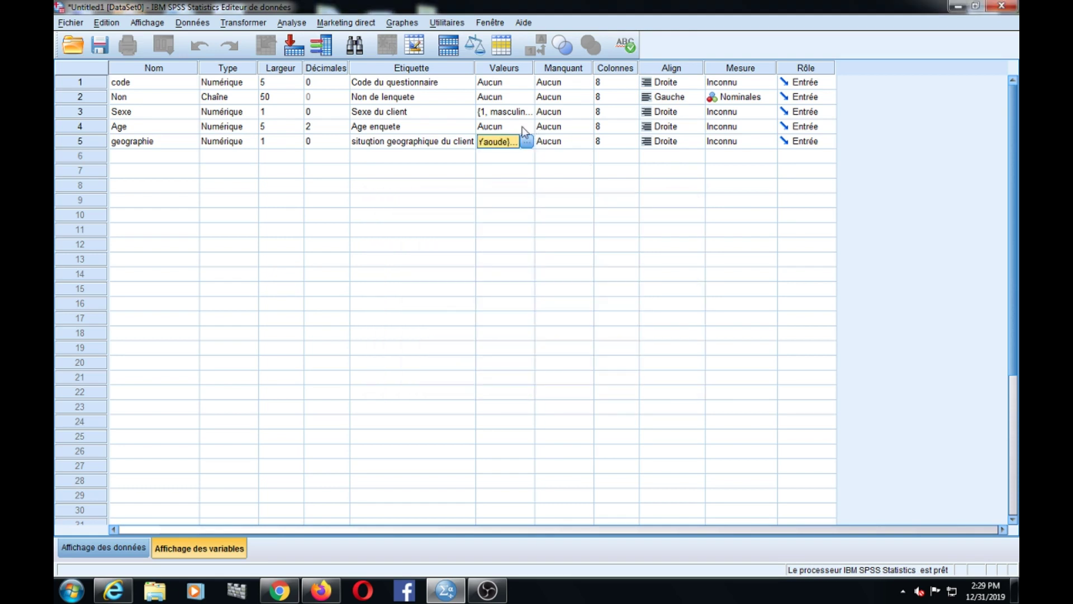
left_click(511, 111)
left_click(526, 112)
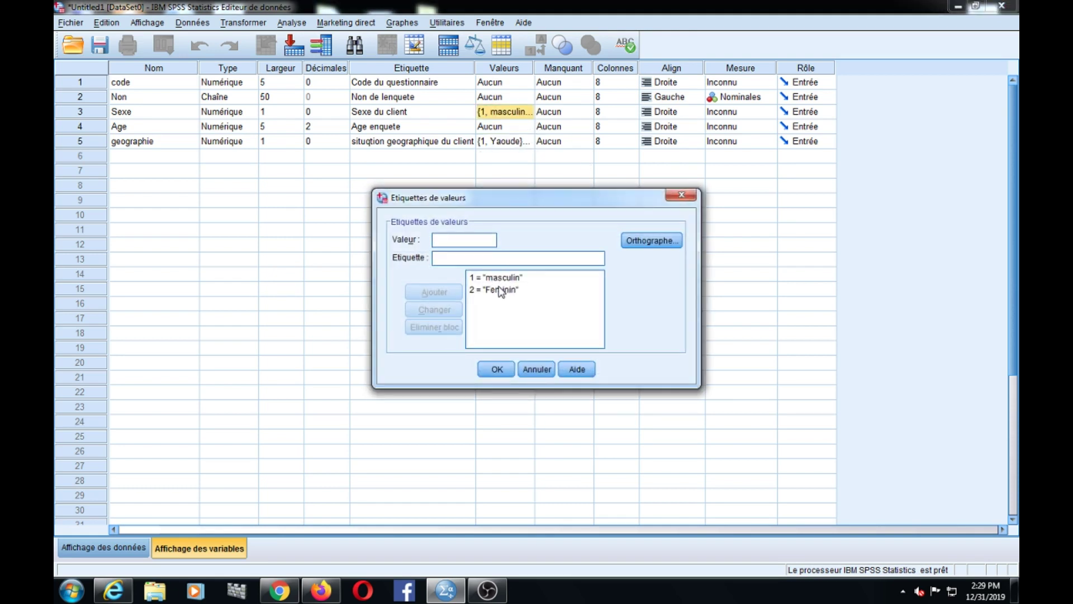
left_click(681, 196)
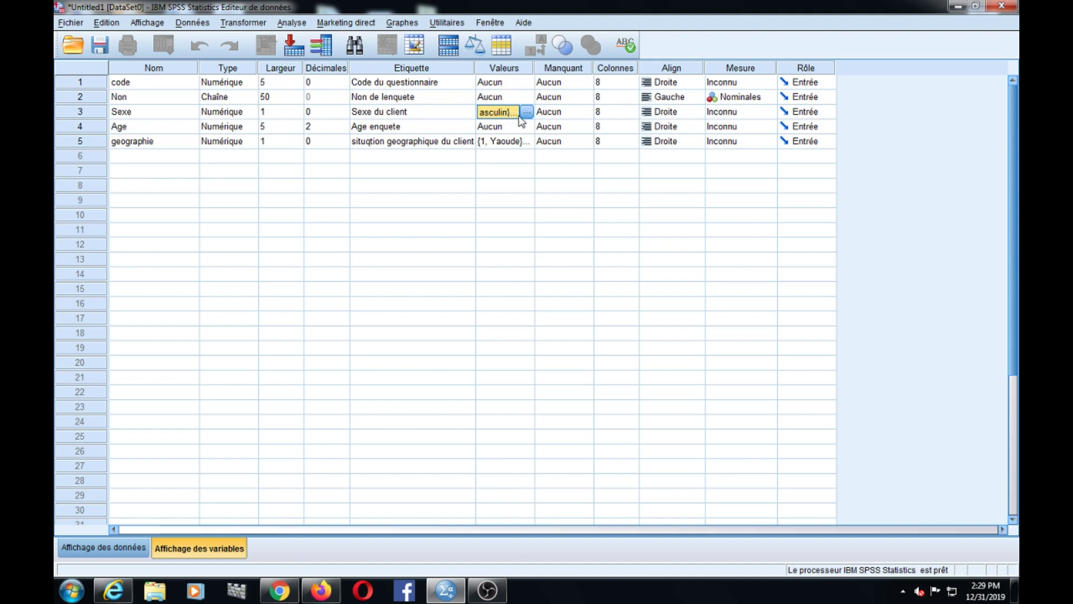
- Change Sexe's value 1 label from 'masculin' to 'Masculin' and confirm
left_click(526, 112)
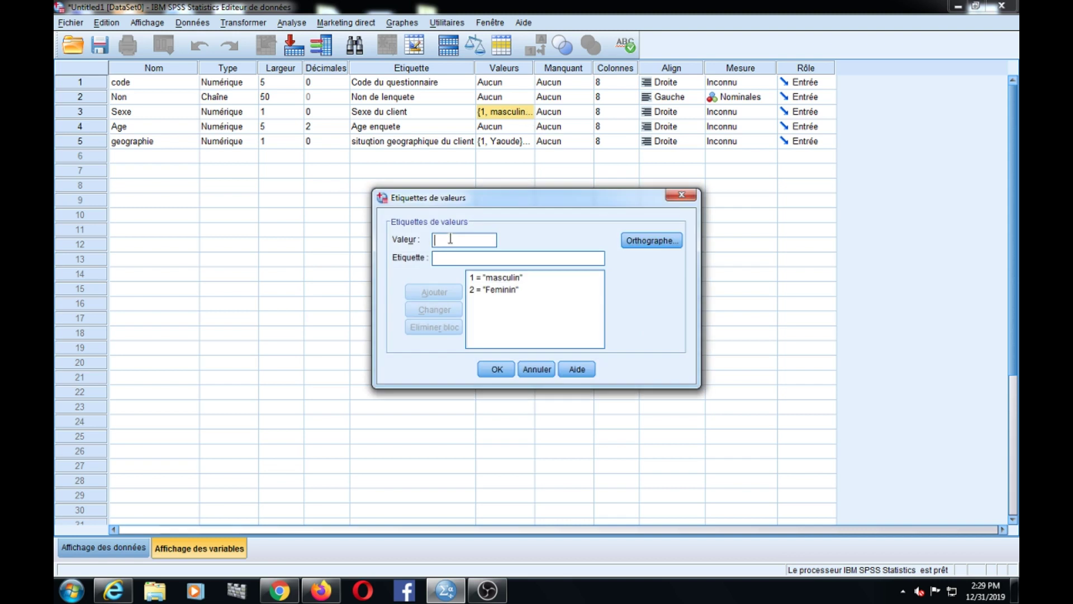
left_click(498, 279)
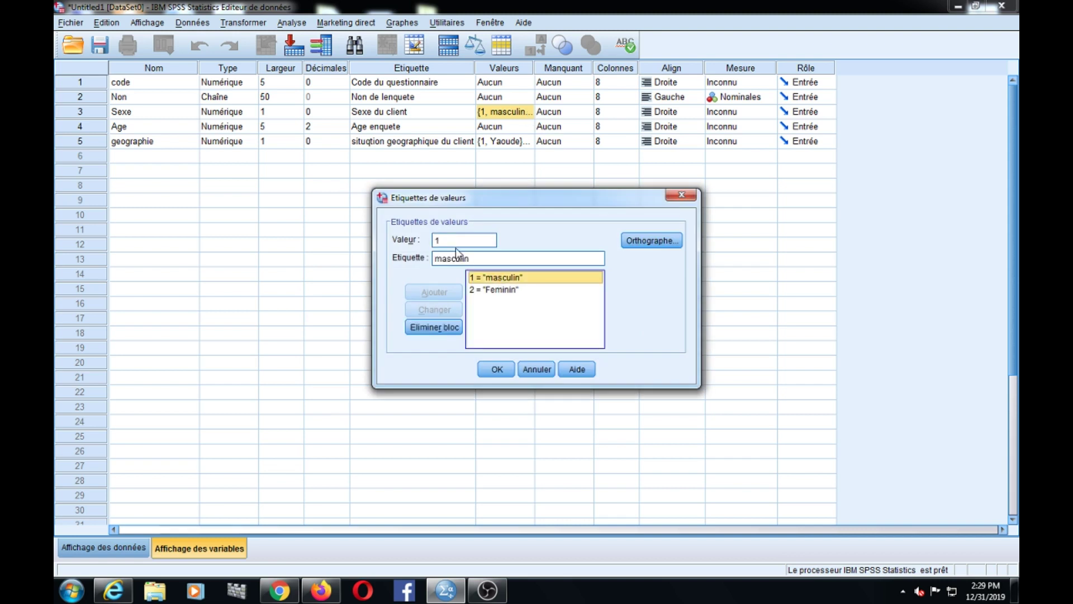
left_click(441, 257)
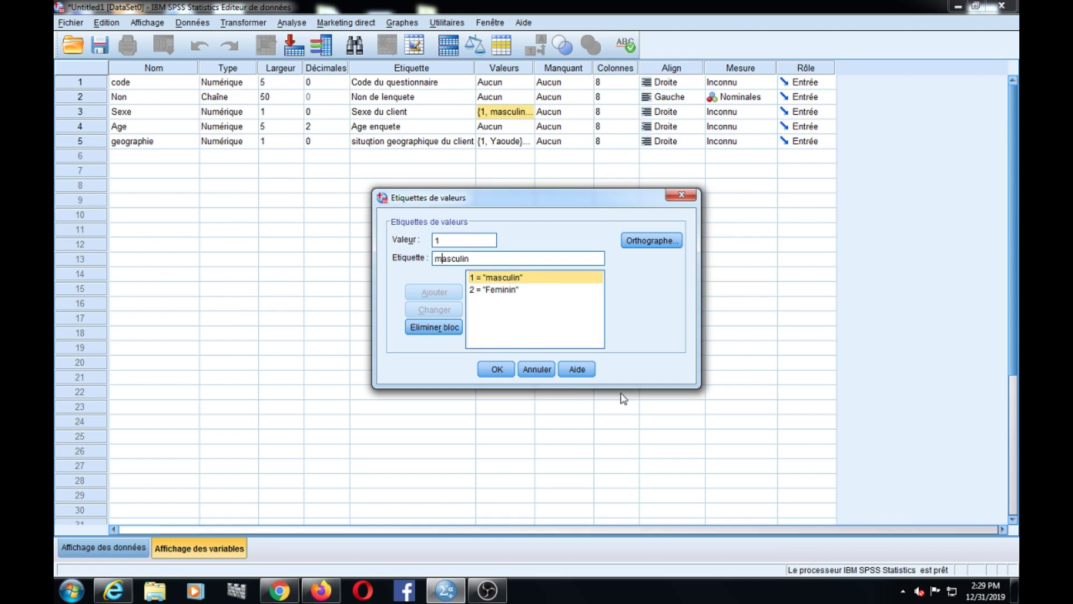
key("BackSpace")
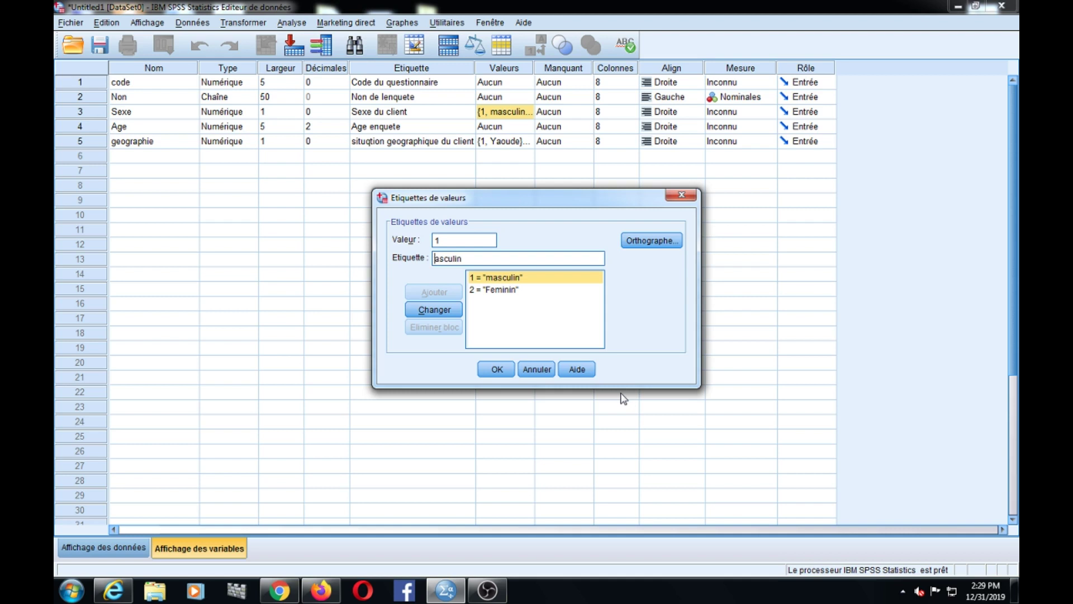
type("M")
left_click(441, 314)
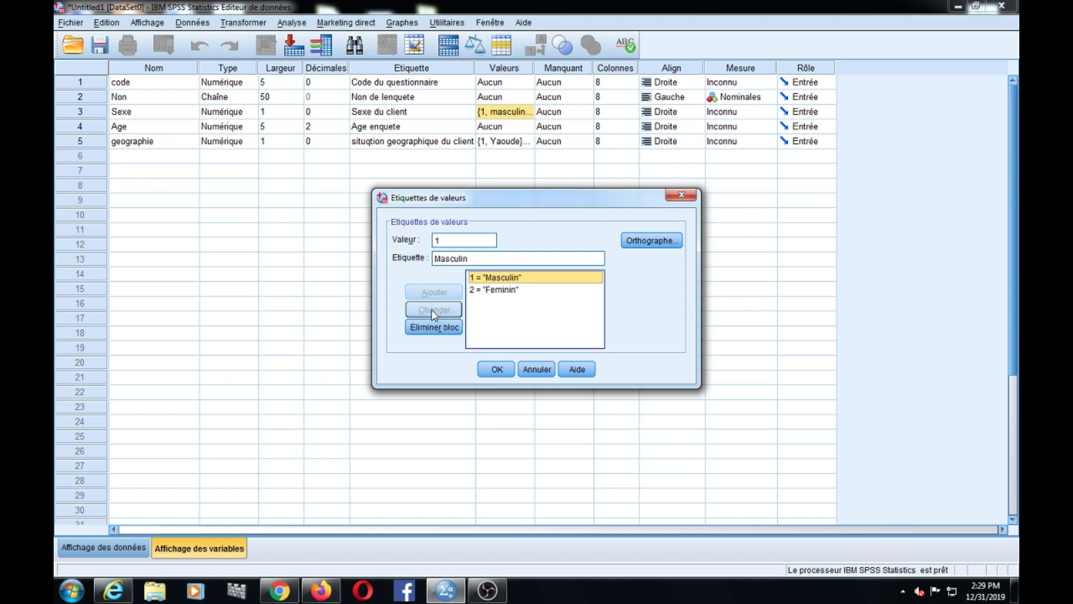
left_click(496, 369)
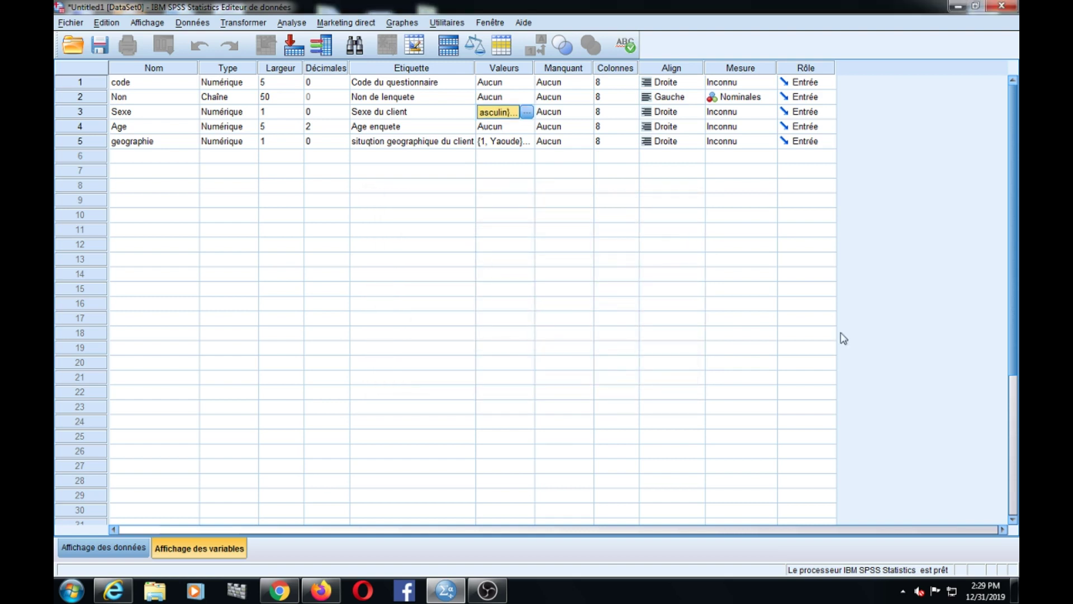
- In Data View, enter code 1 for the first case
left_click(104, 548)
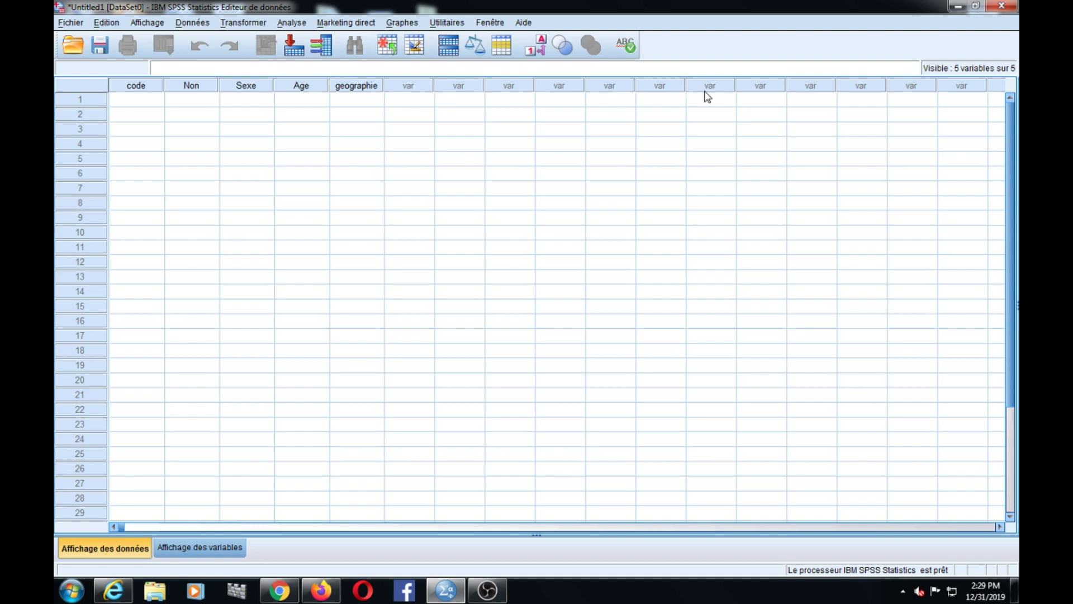
left_click(114, 527)
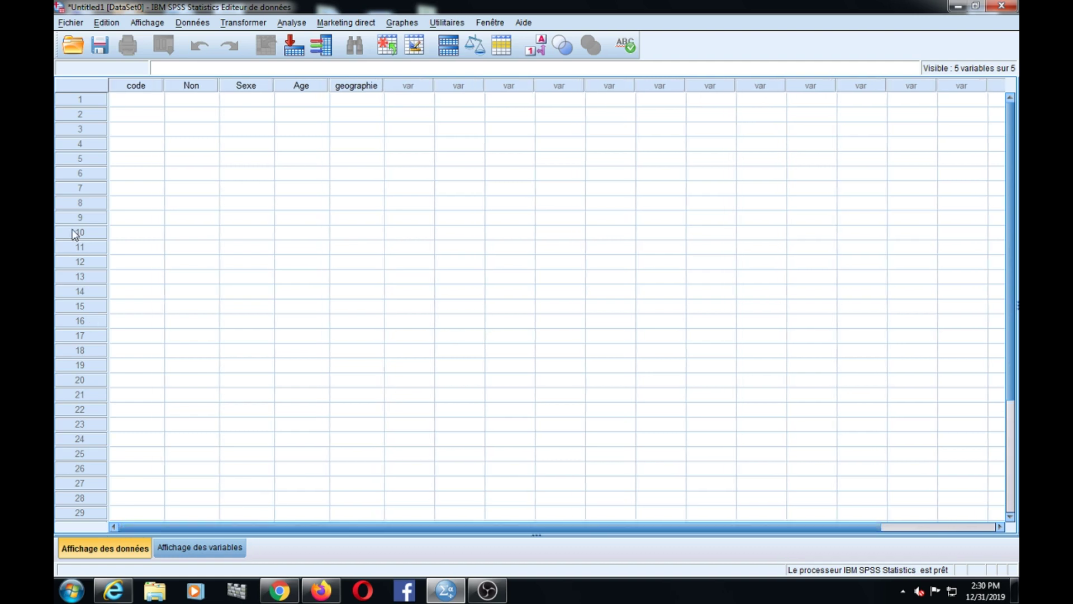
double_click(133, 103)
type("1")
left_click(212, 104)
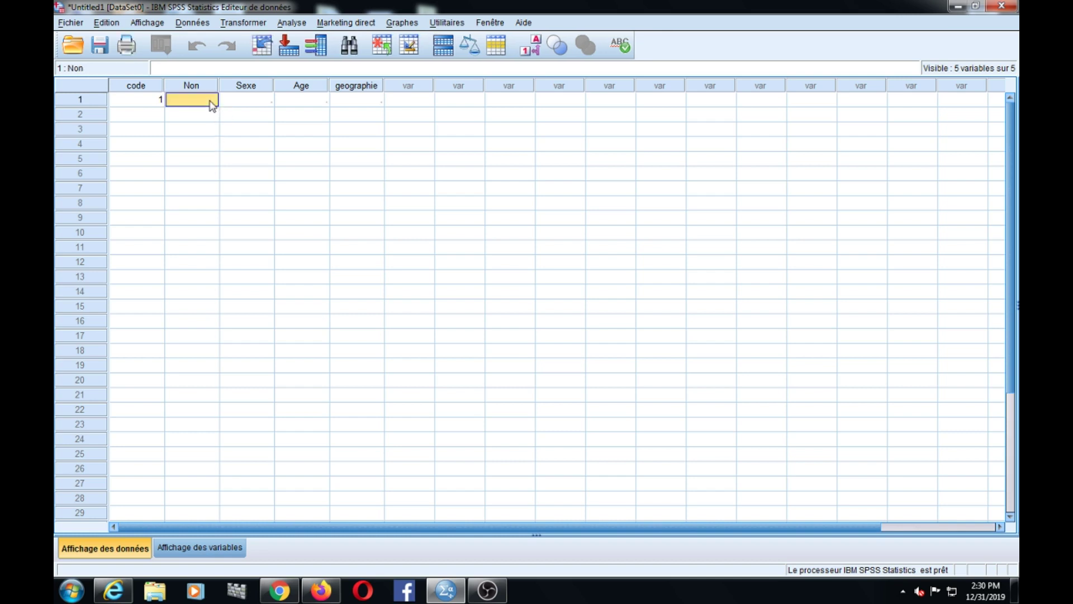
- Enter the first case's client name, Sexe 1, Age 32 and geographie 1
type("Hy")
key("BackSpace")
key("BackSpace")
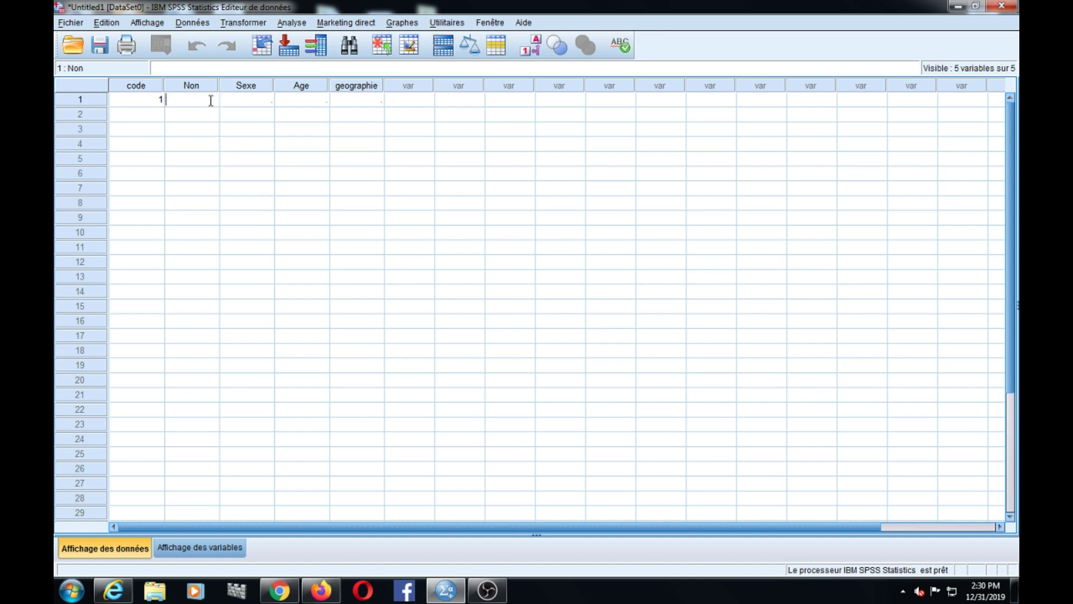
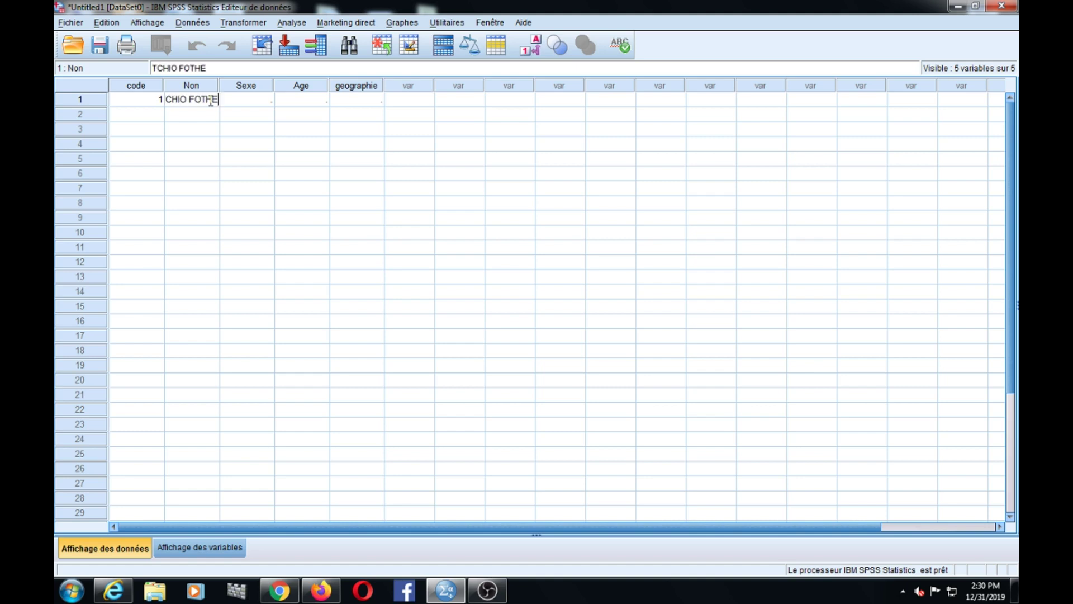
left_click(241, 105)
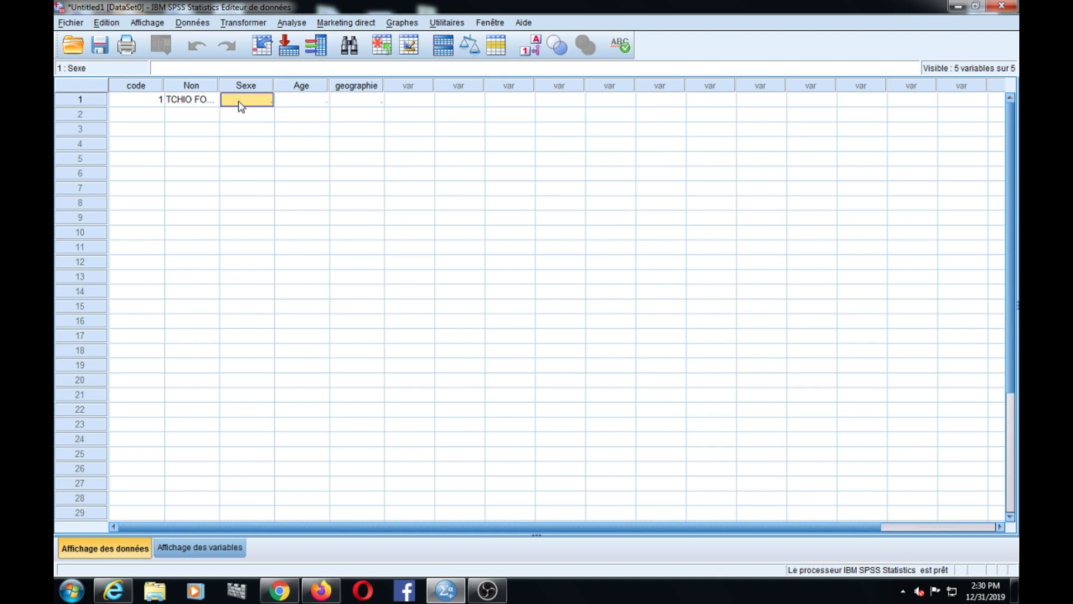
type("1")
left_click(312, 109)
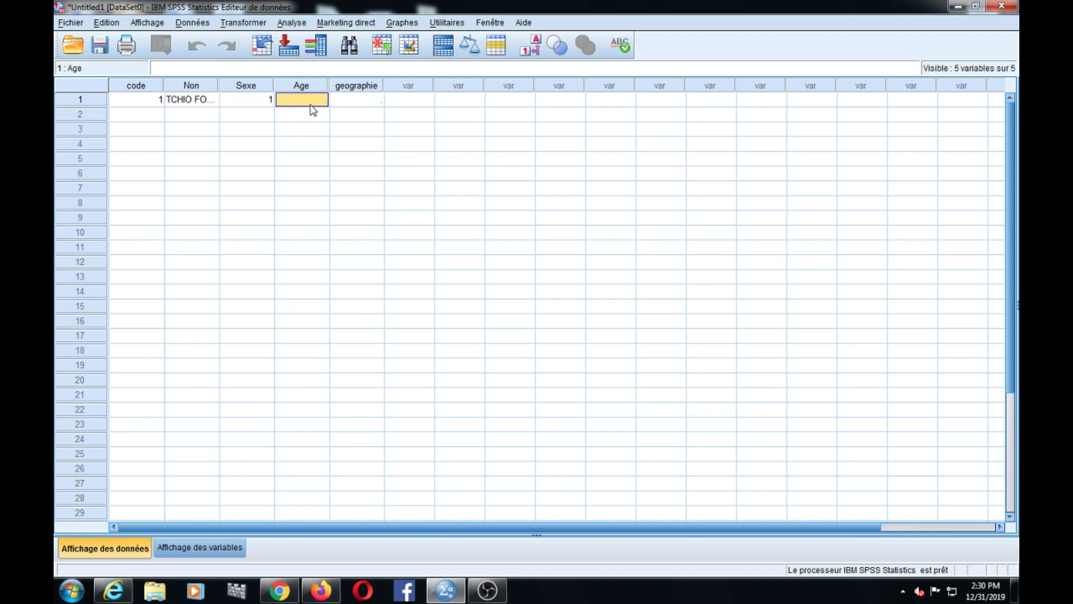
type("32")
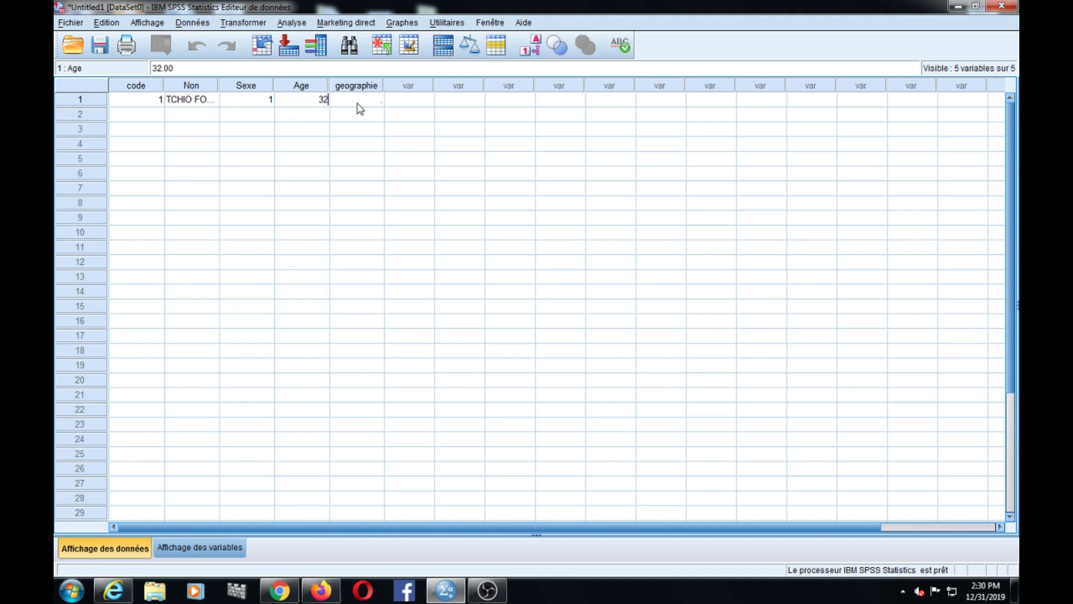
left_click(363, 106)
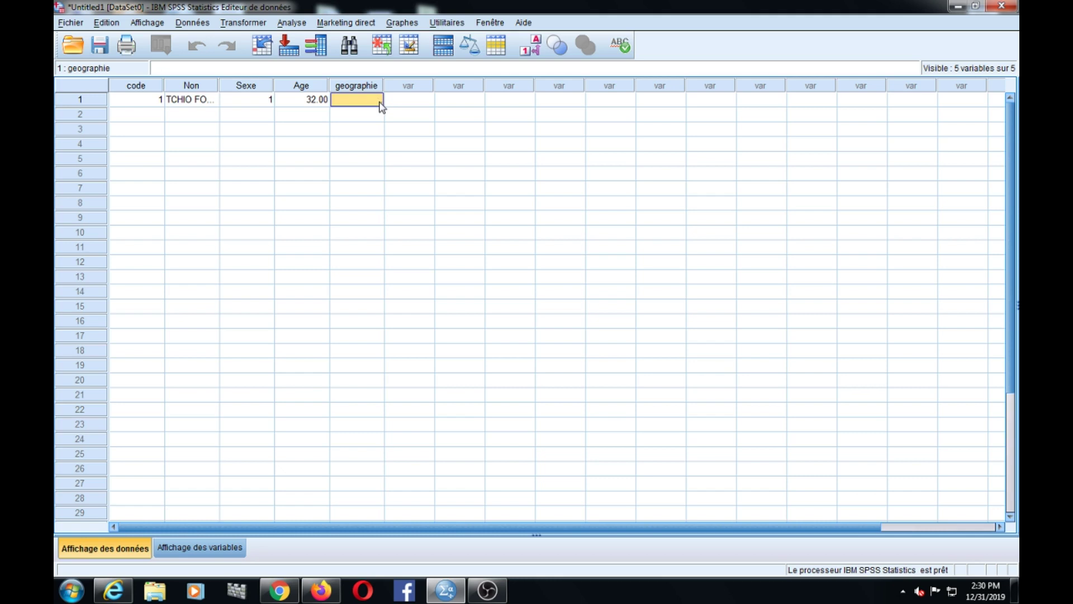
type("1")
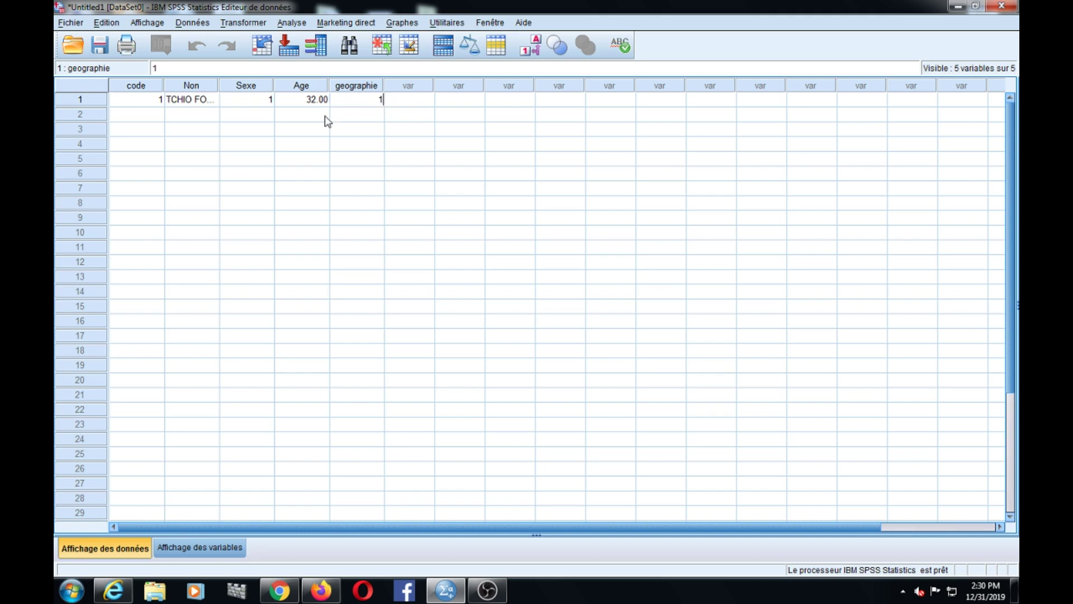
- Enter code 2, a client name and Sexe 2 for the second case
left_click(115, 119)
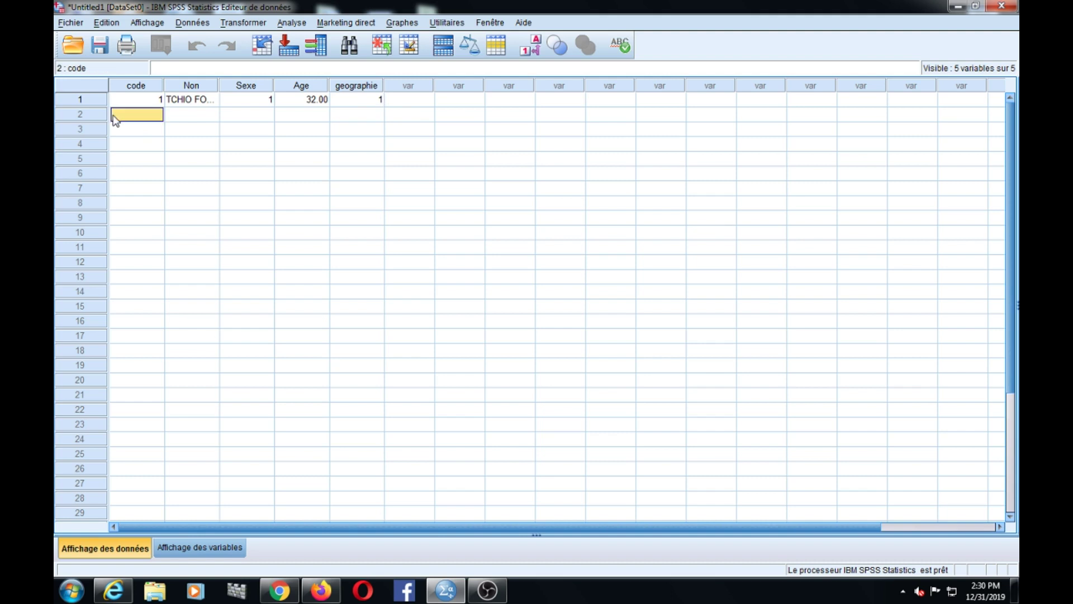
type("2")
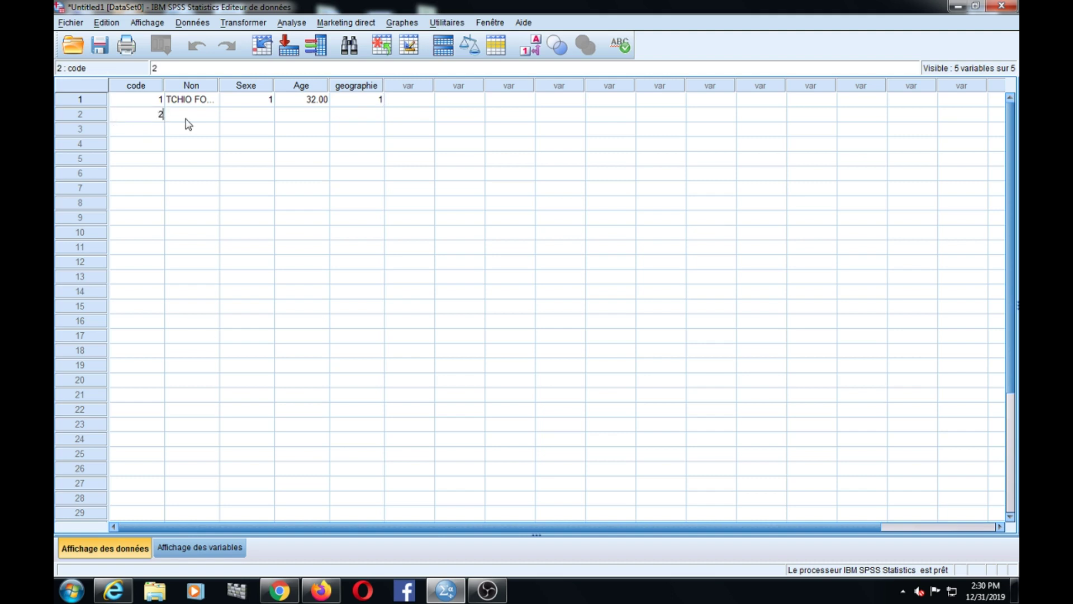
left_click(188, 119)
type("DGGDGD")
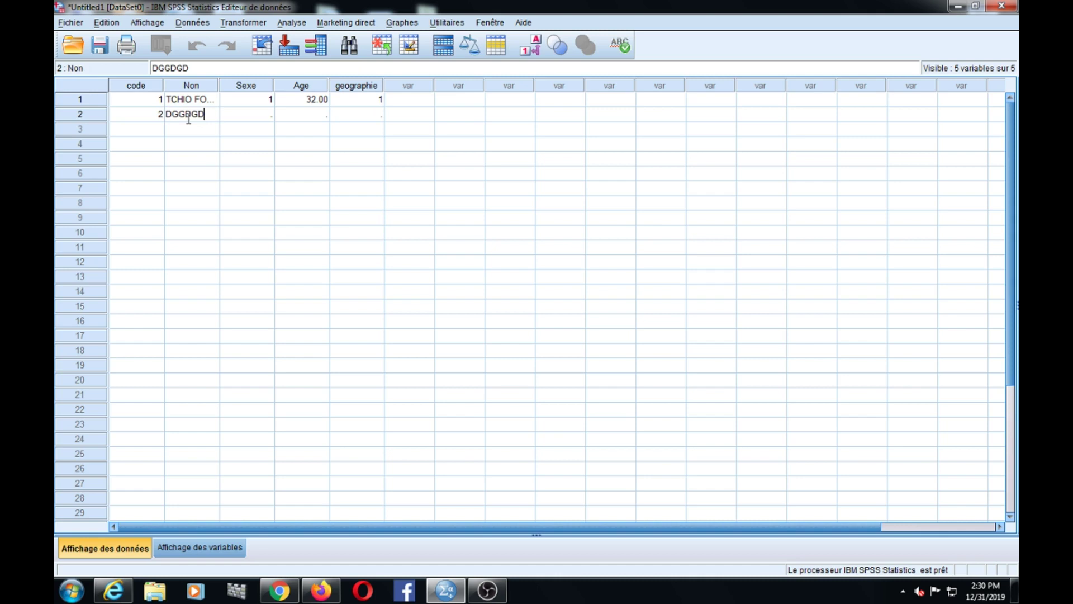
type(" FGFGF")
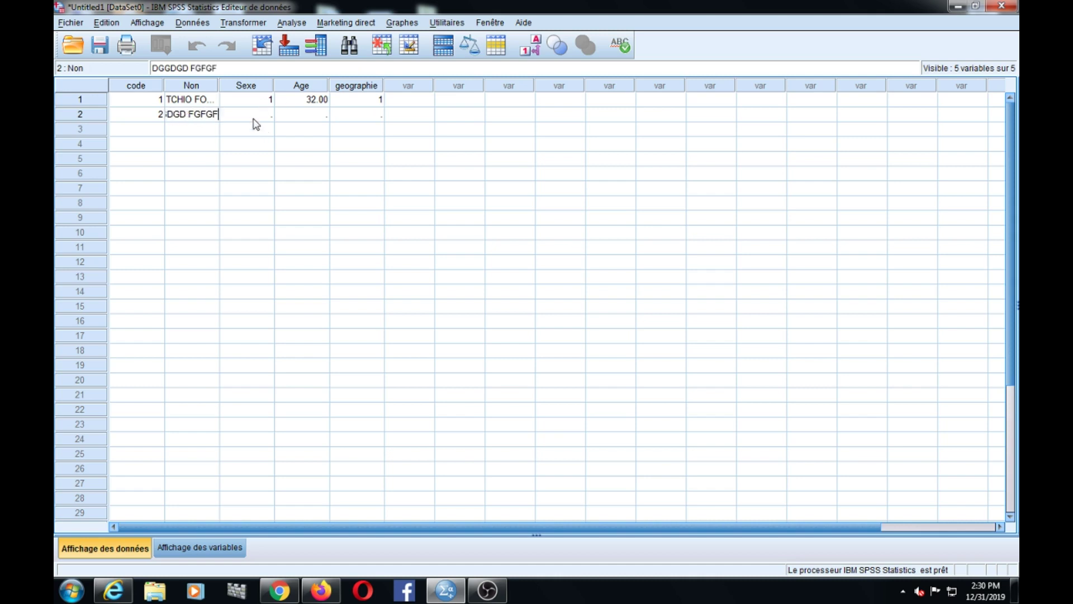
left_click(253, 115)
type("2")
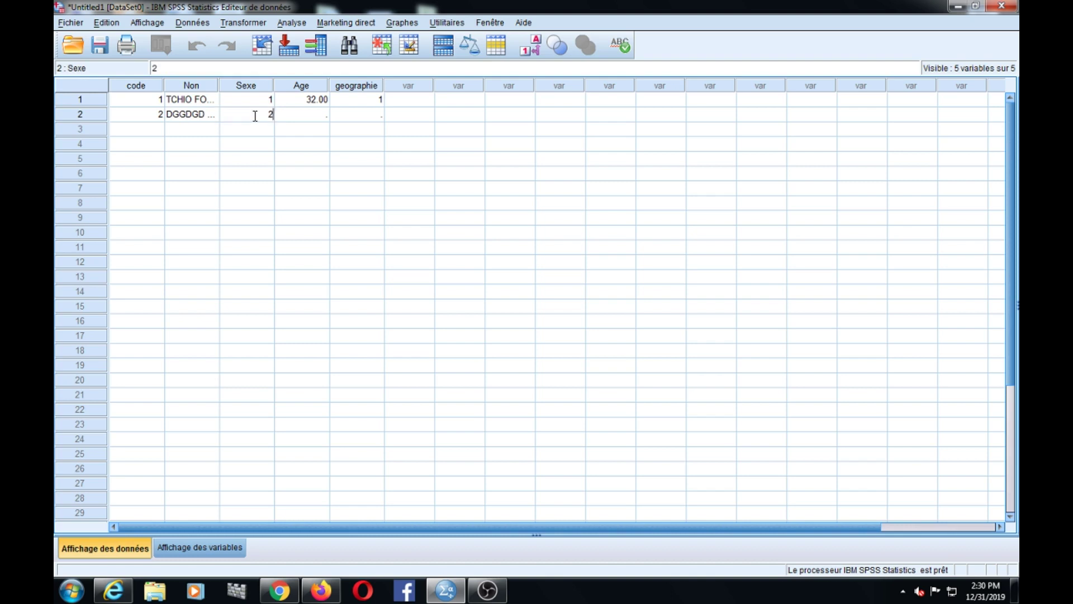
left_click(300, 118)
- Set the second case's Age to 28.50 and geographie to 5
type("28")
type(".0")
key("BackSpace")
key("BackSpace")
type(".")
type("5")
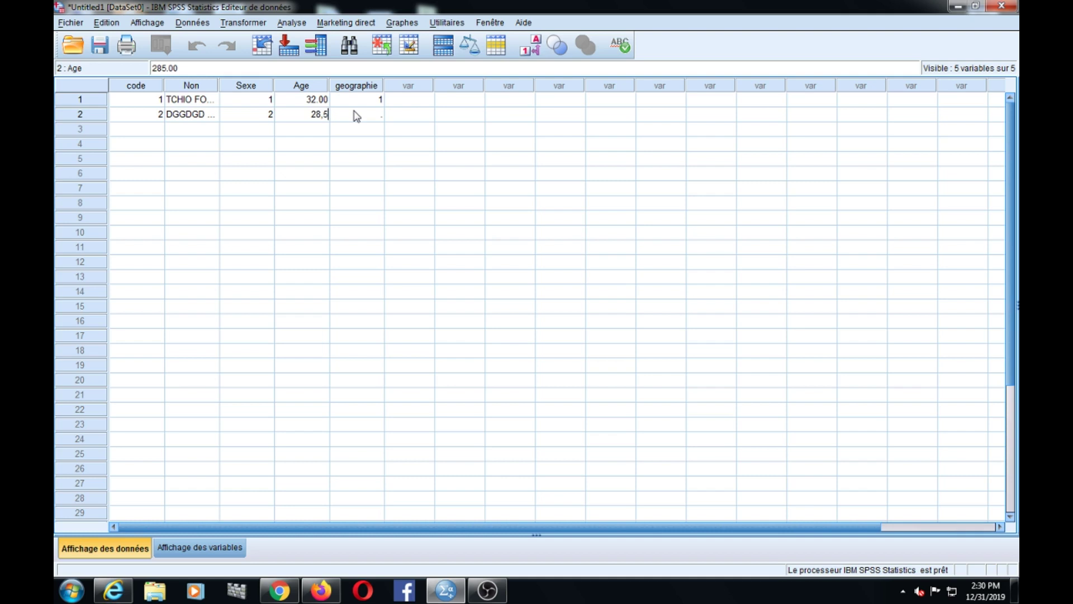
key("BackSpace")
key("BackSpace")
type(".5")
left_click(374, 118)
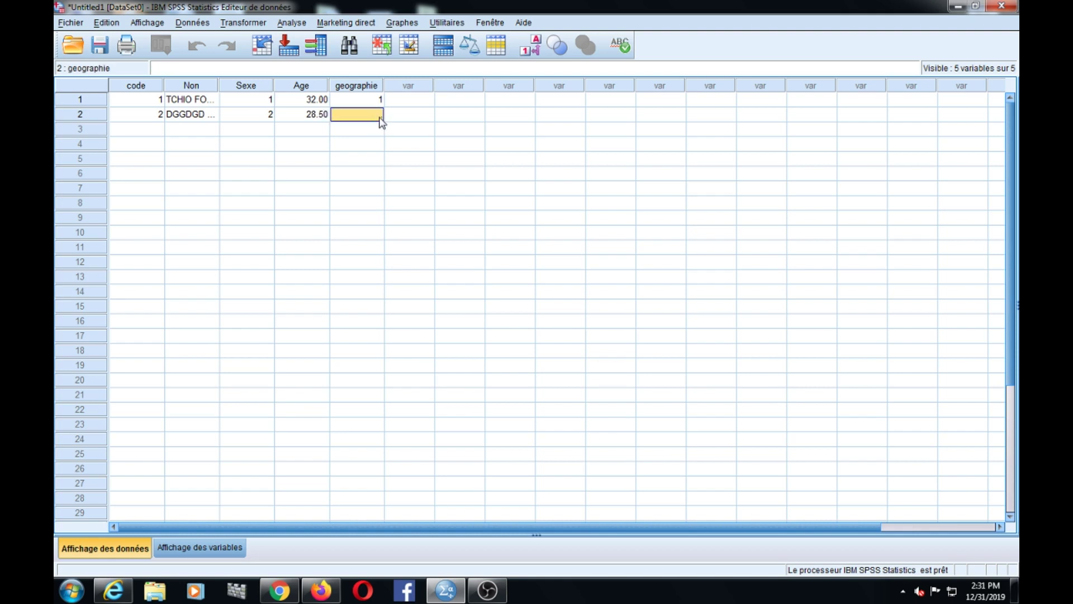
type("5")
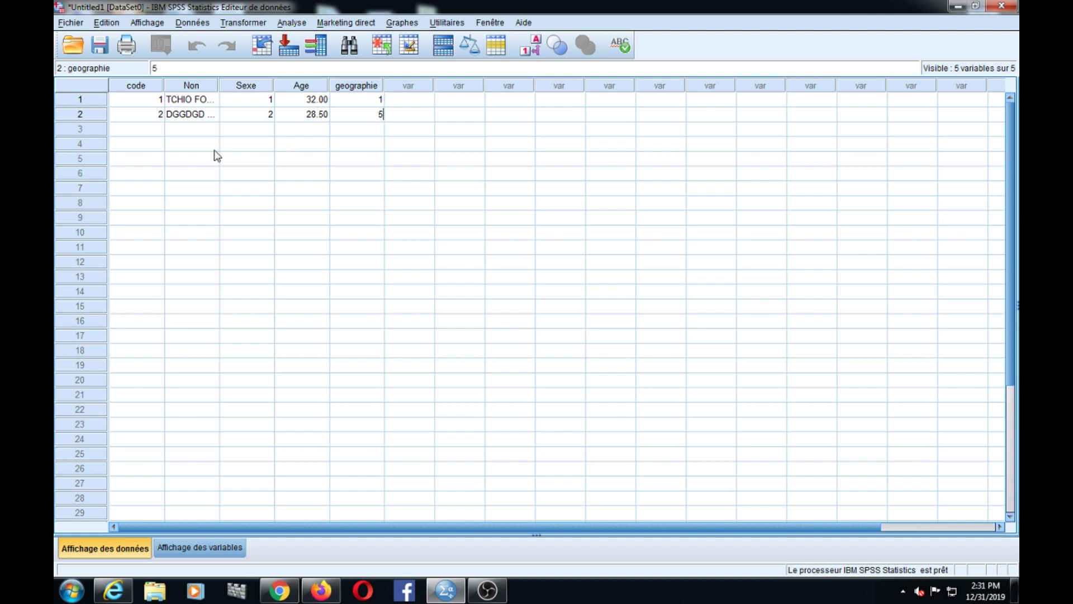
left_click(135, 138)
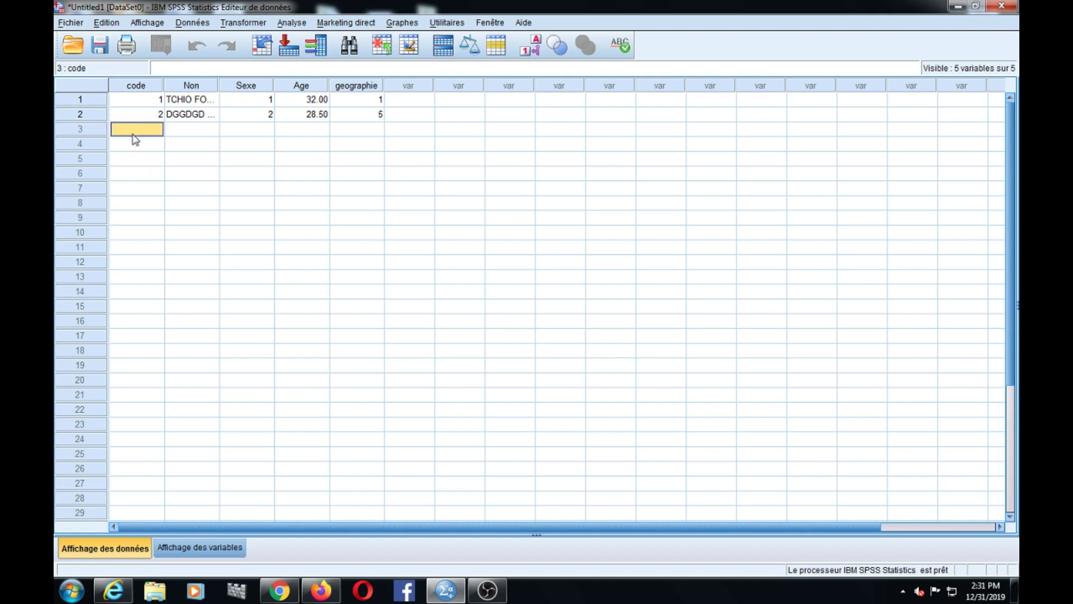
- Enter the third case: code 3, a client name, Sexe 2, Age 29, geographie 2
type("3")
left_click(183, 131)
type("DGGGD DFGFGF")
left_click(260, 129)
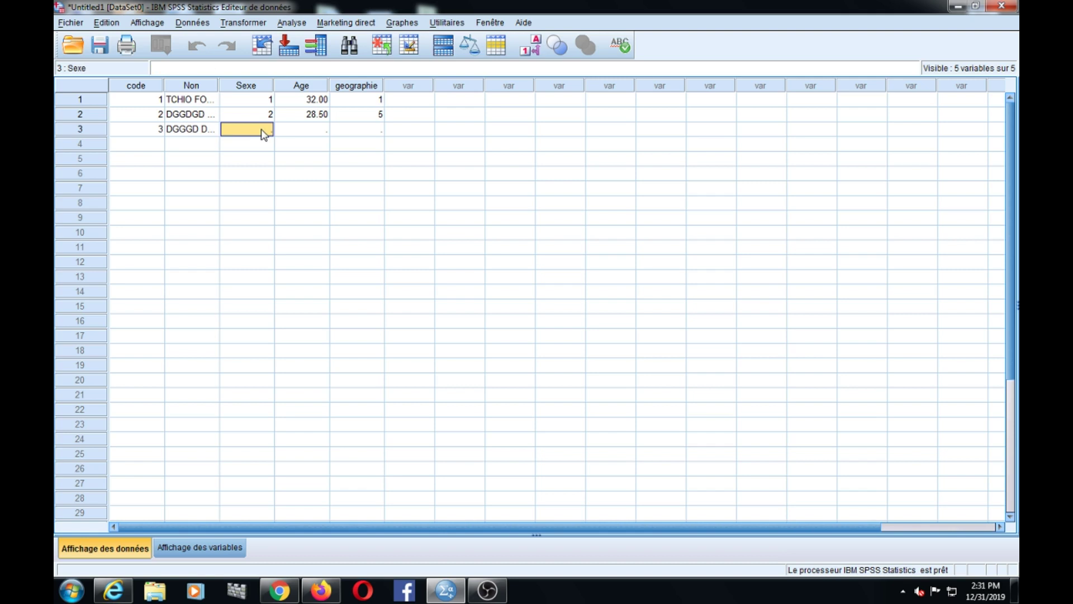
type("2")
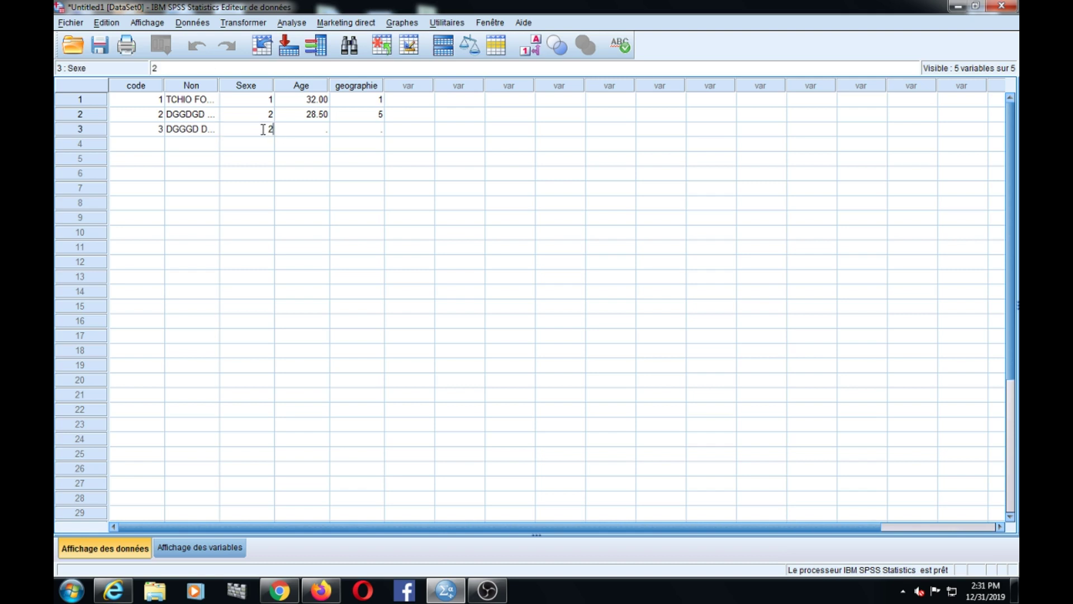
left_click(297, 130)
type("29")
left_click(351, 136)
type("2")
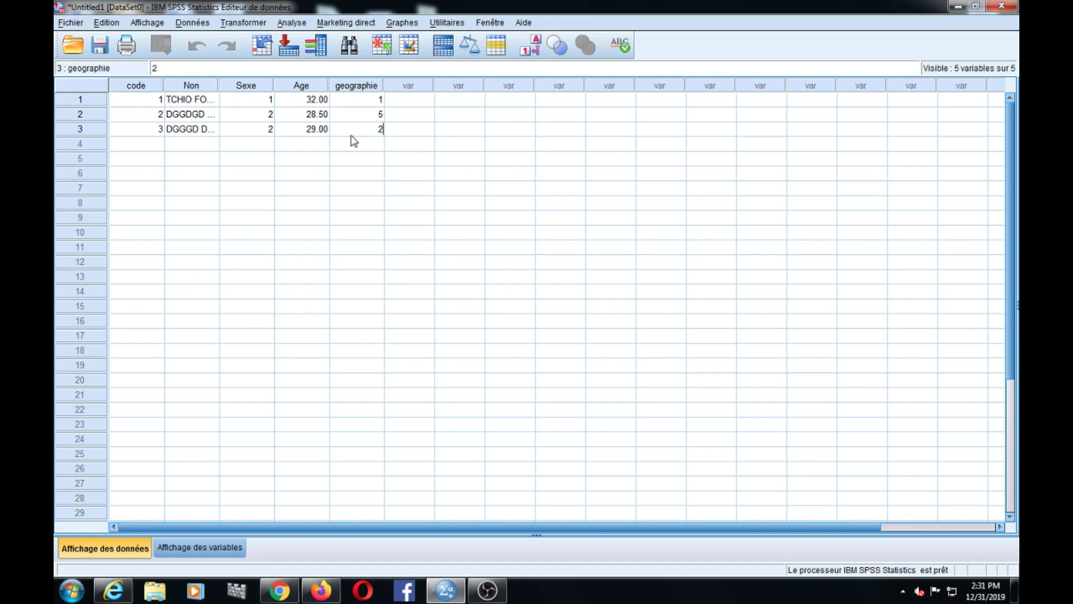
- Enter the fourth case: code 4, a client name, Sexe 2, Age 19, geographie 4
left_click(161, 145)
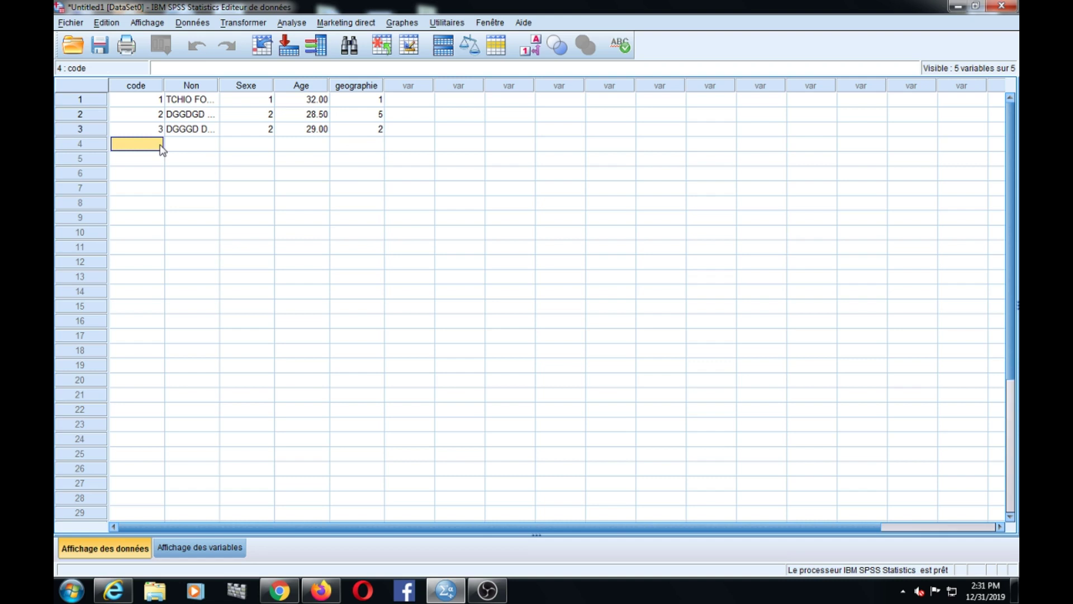
type("4")
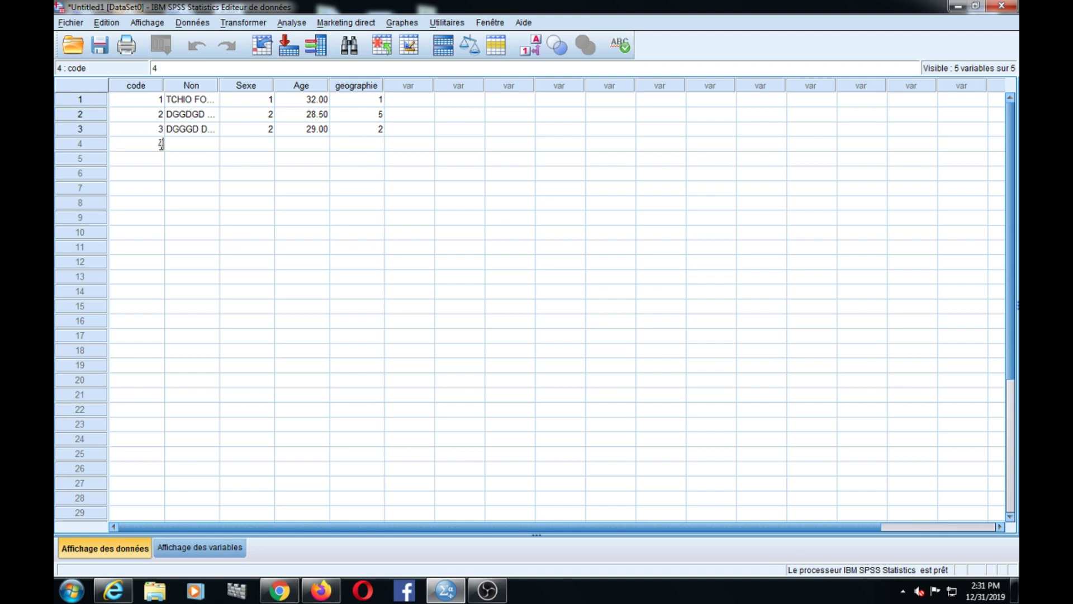
left_click(187, 147)
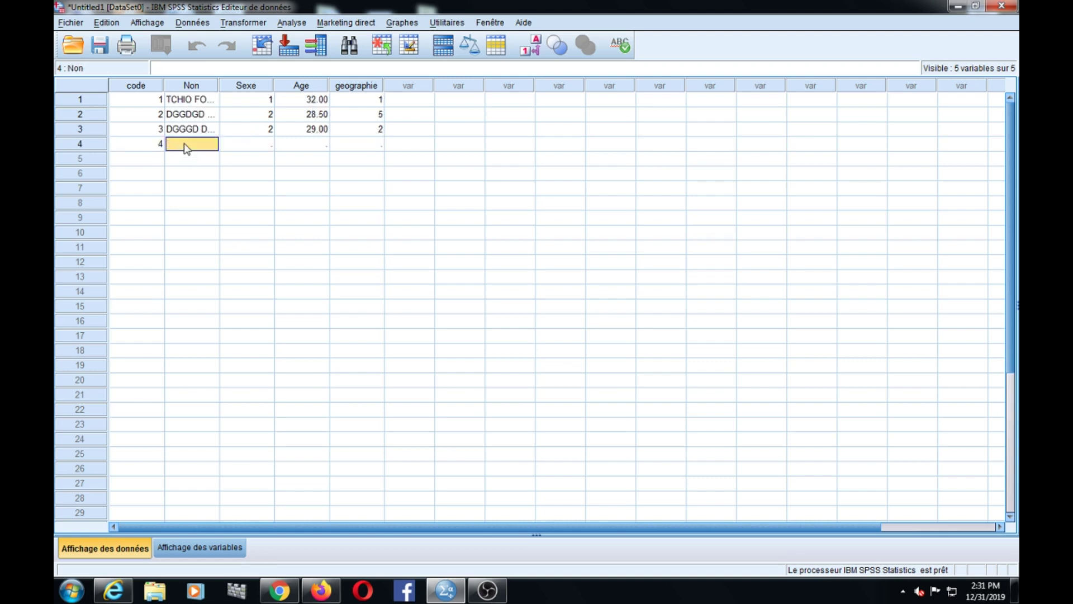
type("GVDGDFD")
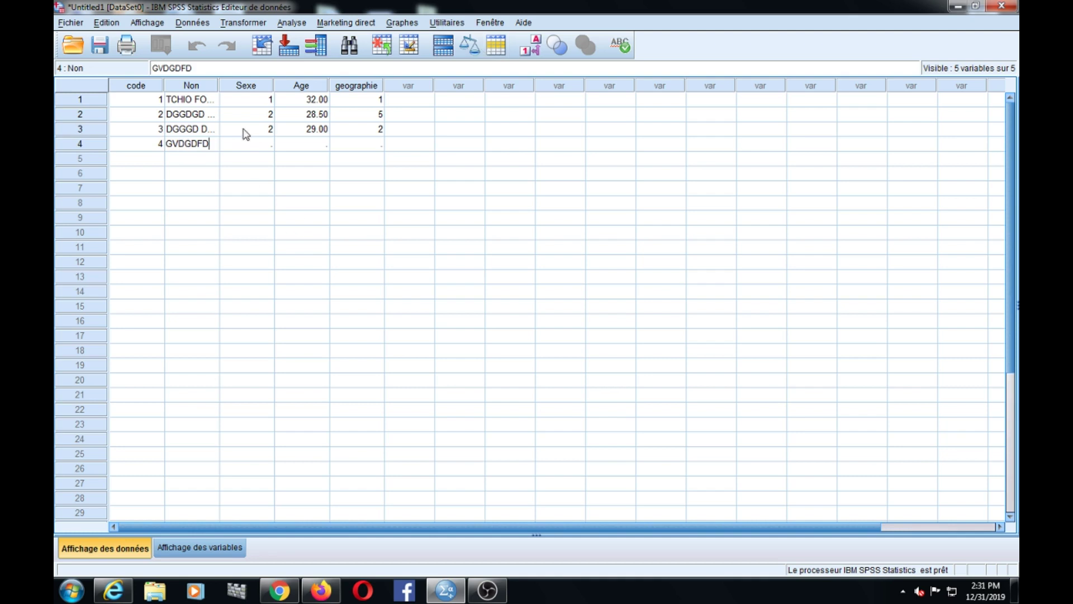
left_click(247, 145)
type("2")
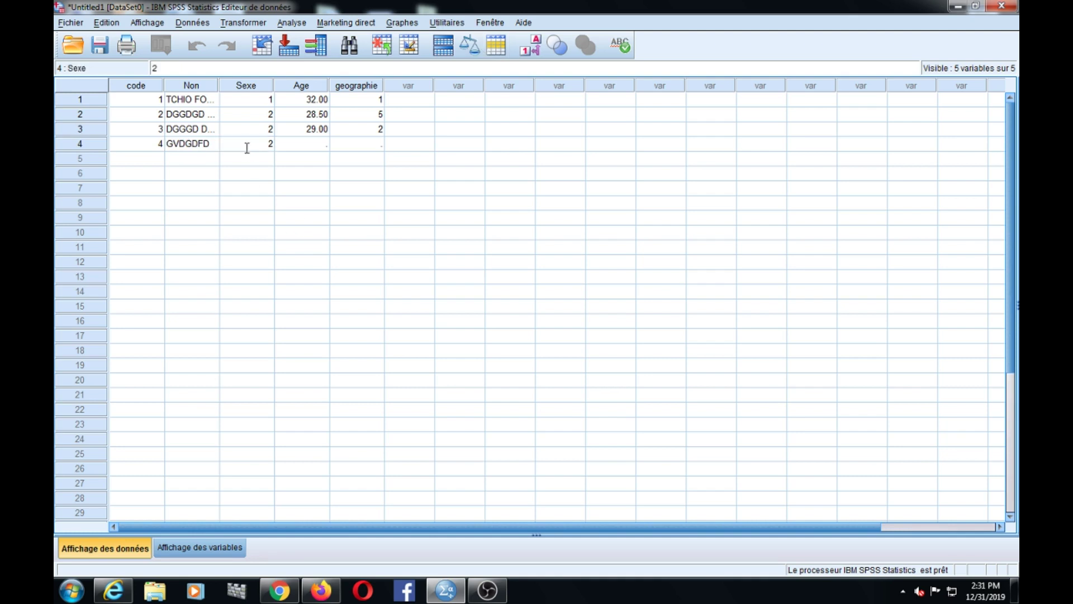
left_click(318, 146)
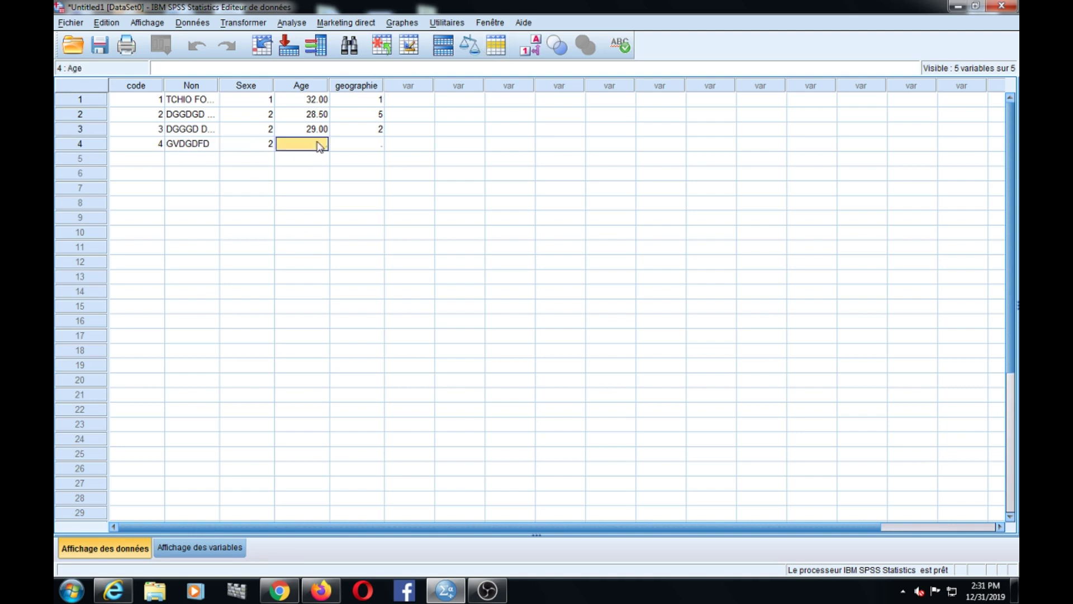
type("19")
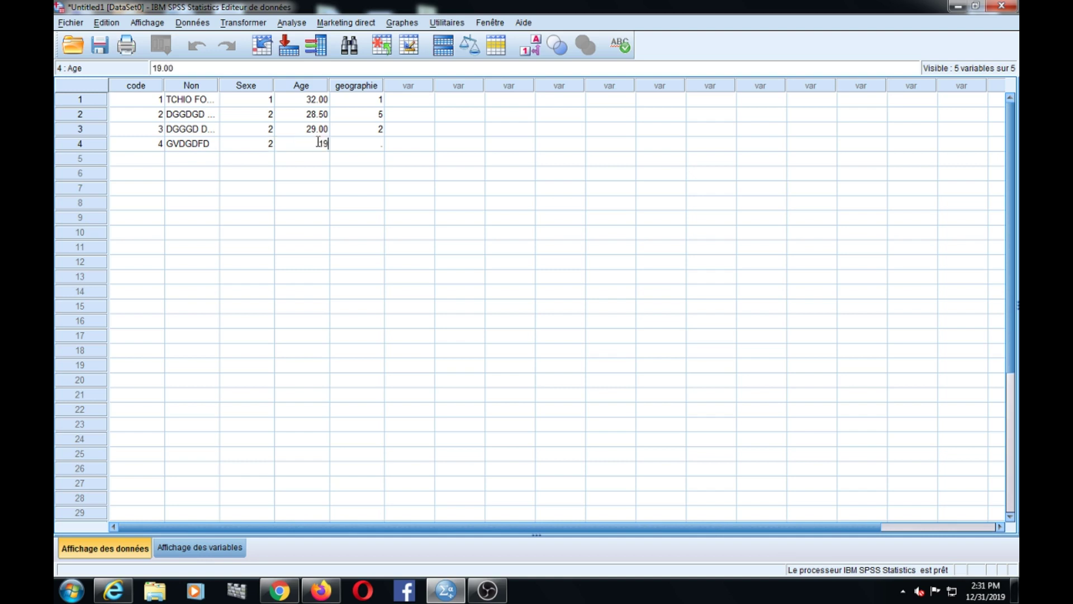
left_click(374, 147)
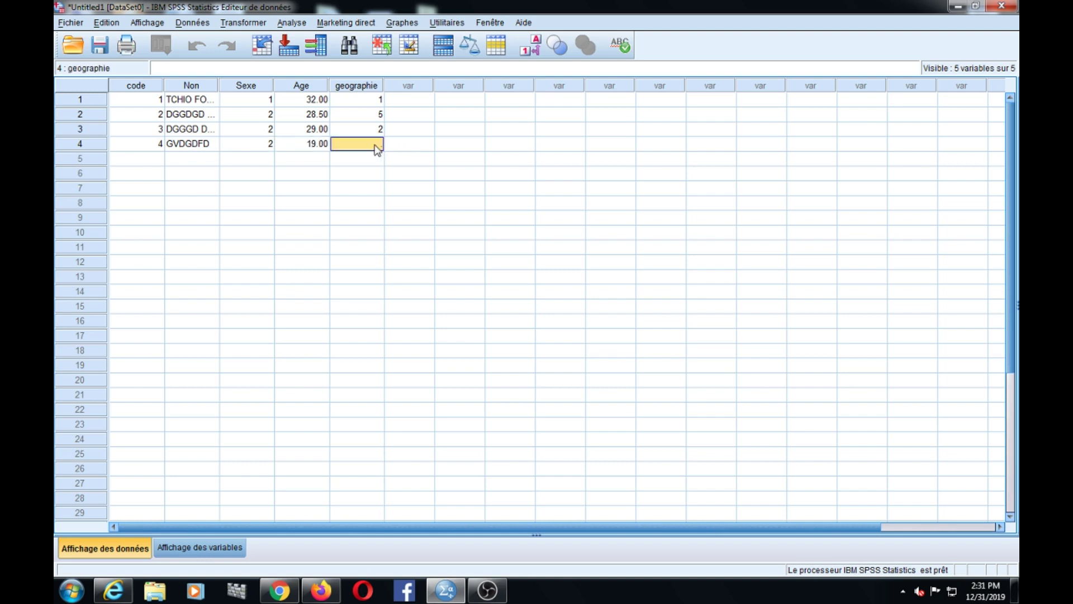
type("4")
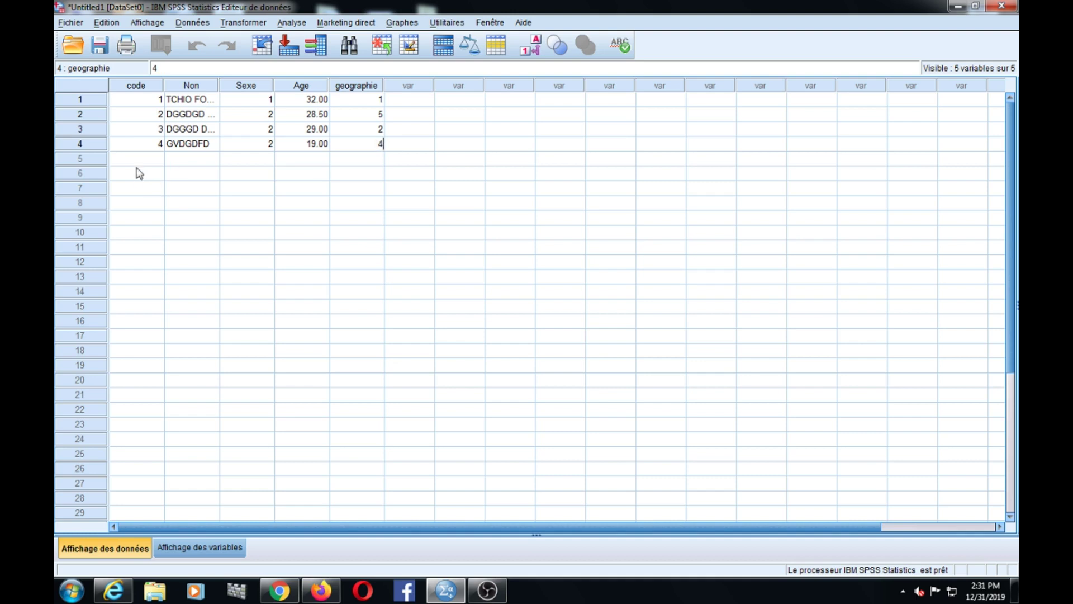
- Enter the fifth case: code 5, a client name, Sexe 1, Age 25, geographie 3
left_click(143, 158)
type("5")
left_click(188, 165)
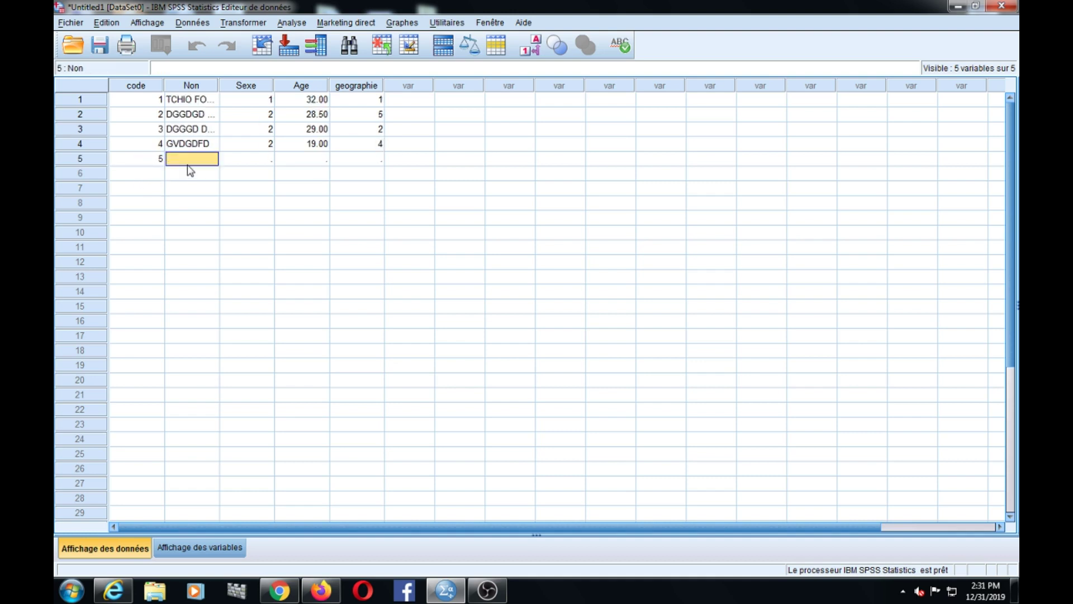
type("DGVDFBD")
left_click(249, 170)
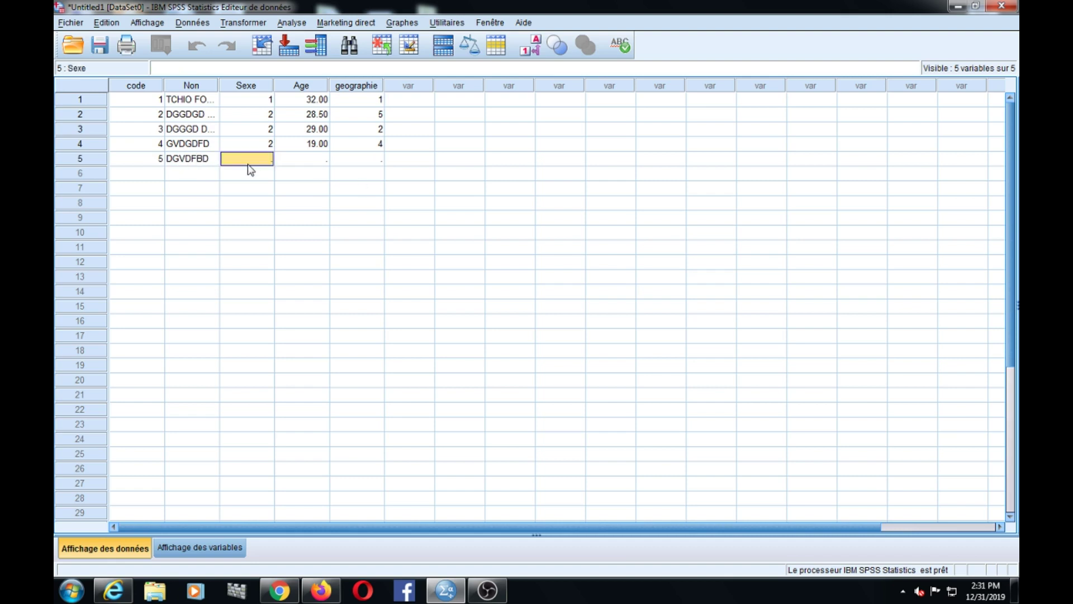
type("1")
left_click(306, 162)
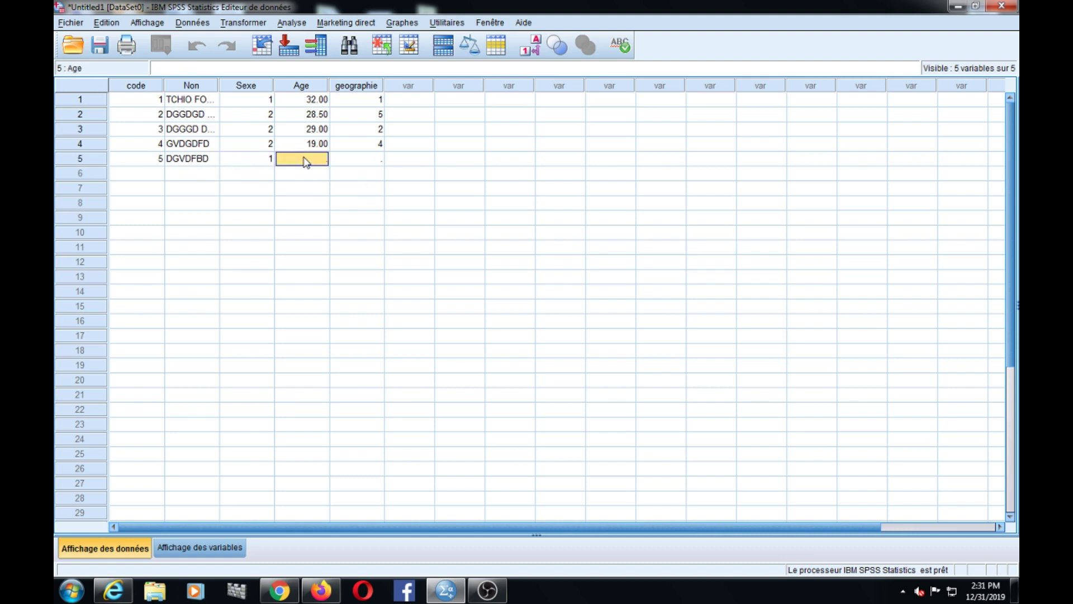
type("25")
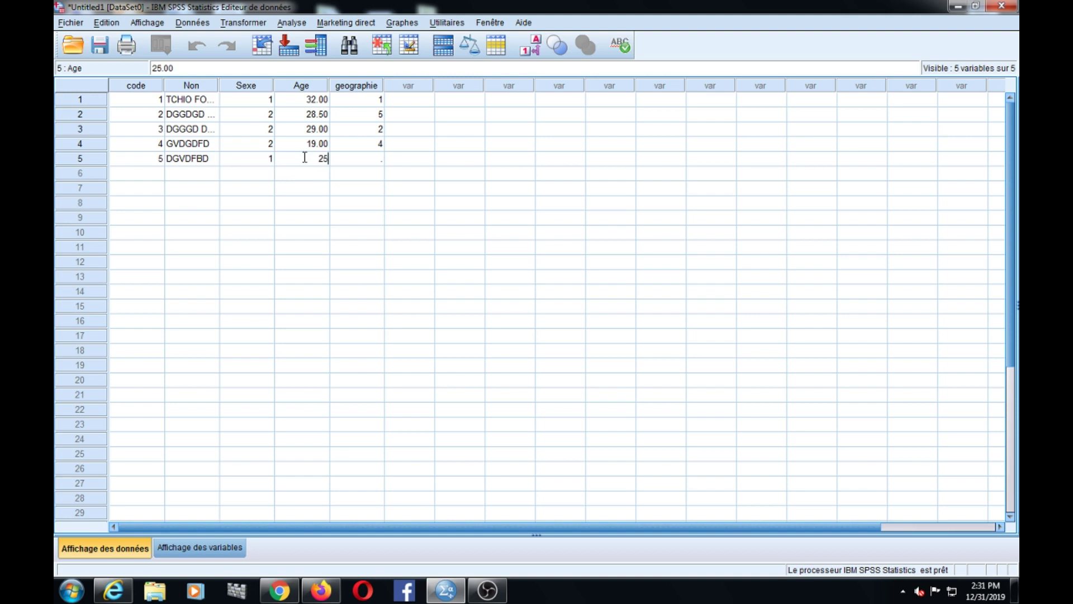
left_click(369, 166)
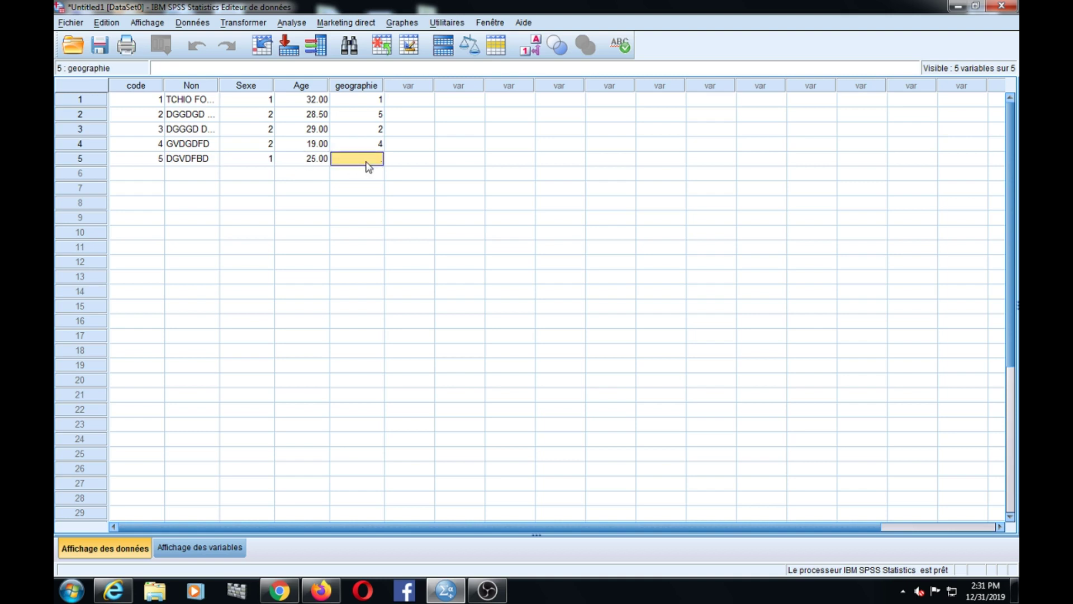
type("3")
left_click(138, 174)
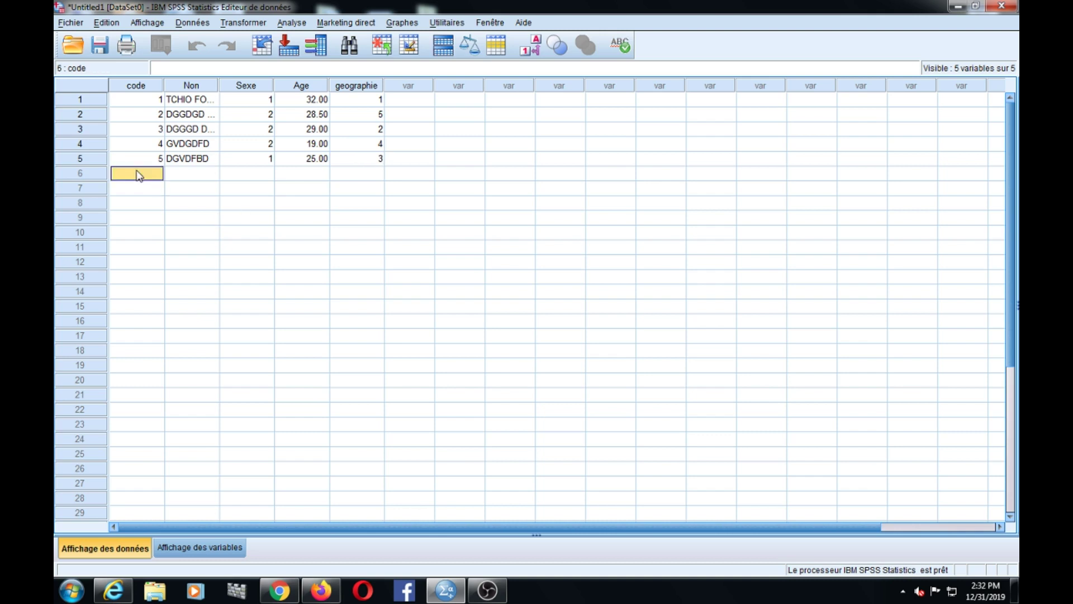
- Enter the sixth case: code 6, a client name, Sexe 2, Age 19.5, geographie 4
type("6")
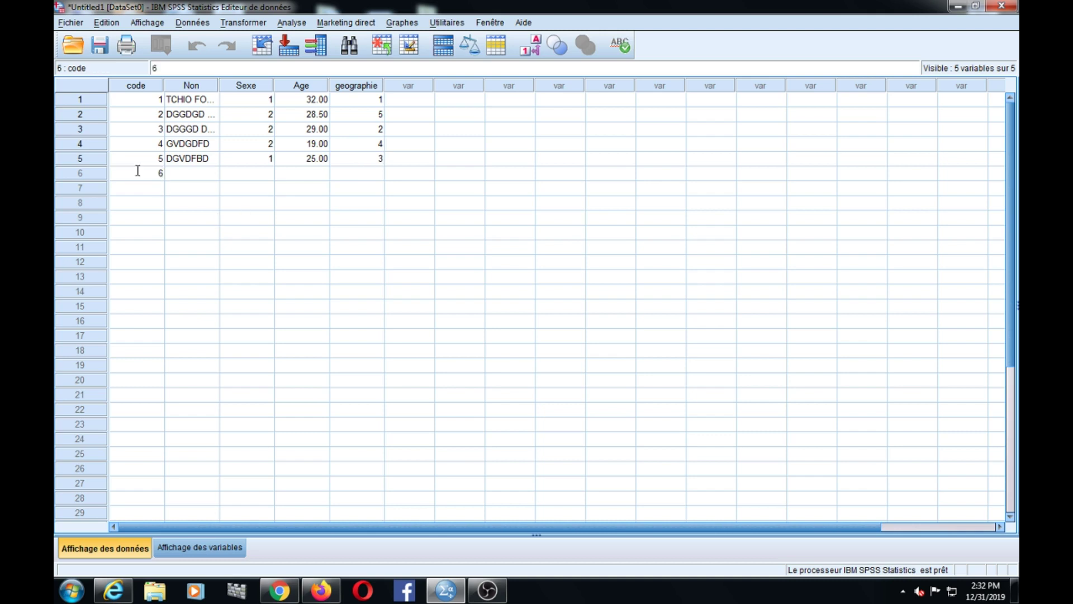
left_click(211, 168)
type("HCHHFVBF")
left_click(242, 174)
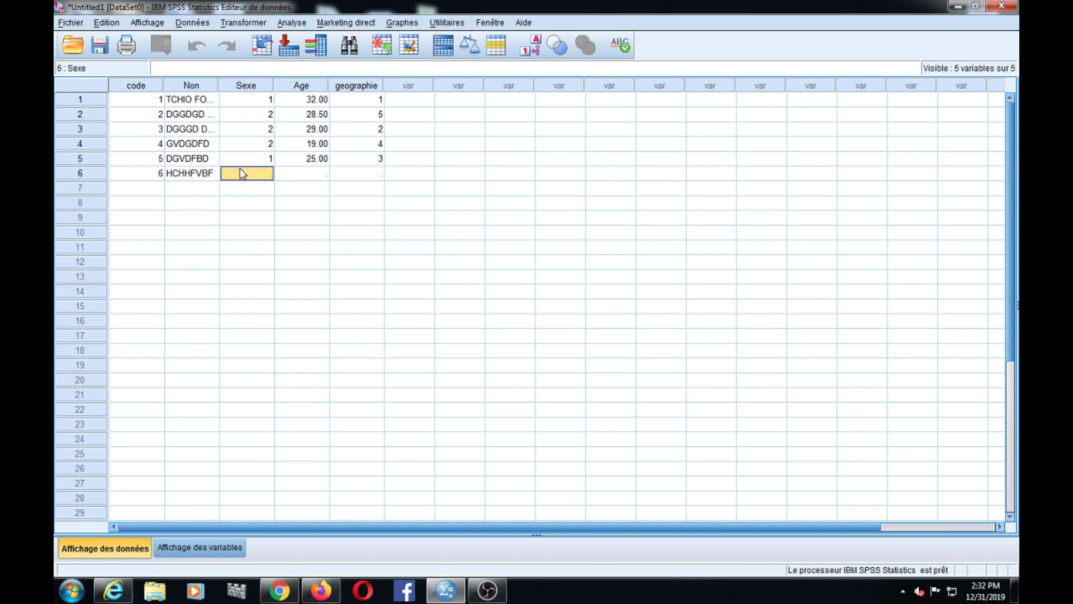
type("2")
left_click(307, 175)
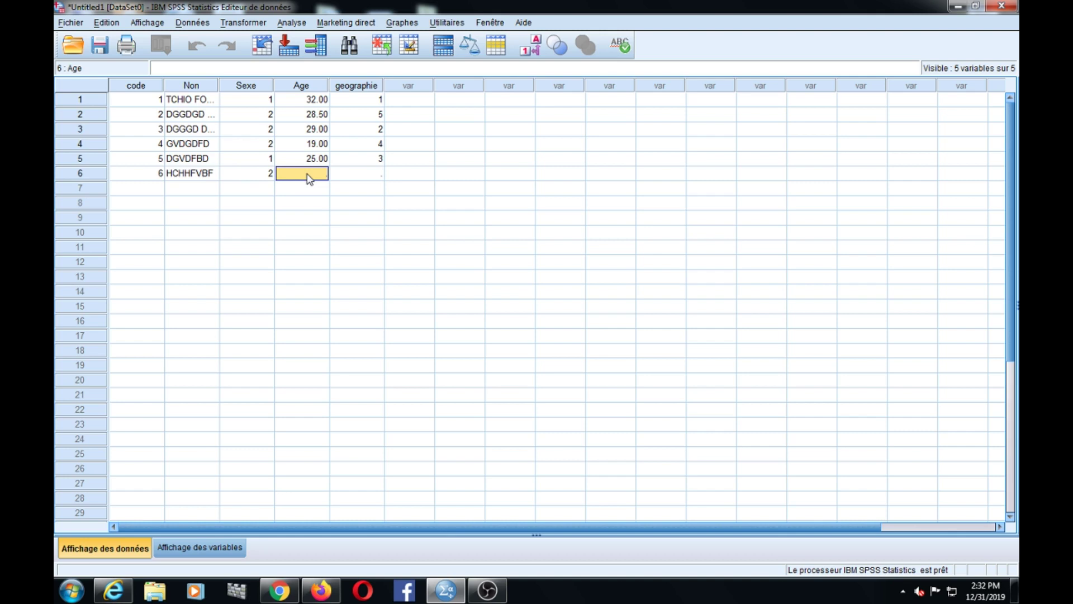
type("1")
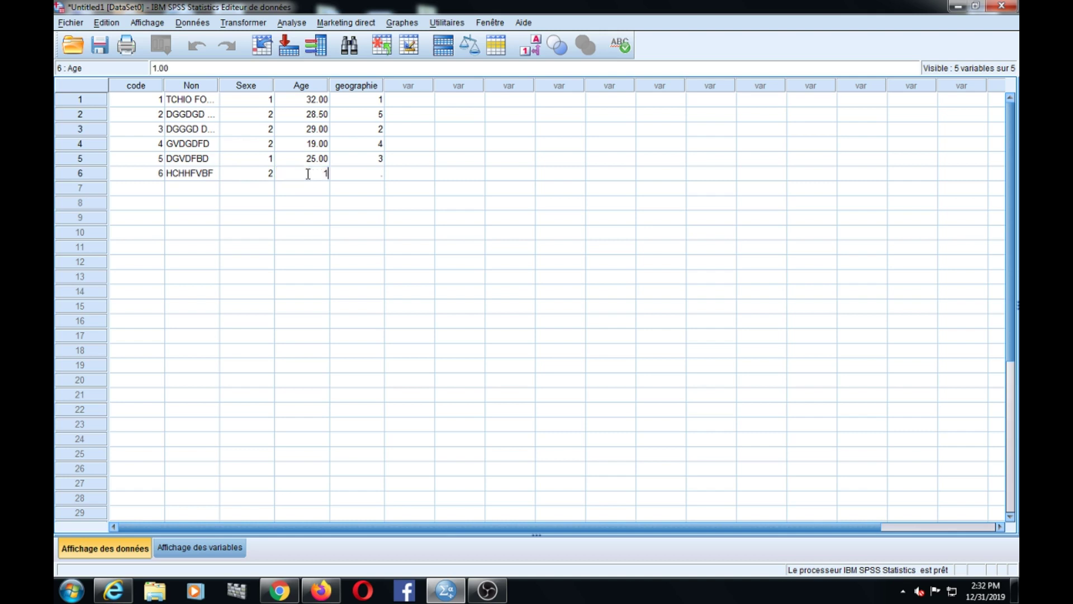
type("9.5")
left_click(369, 178)
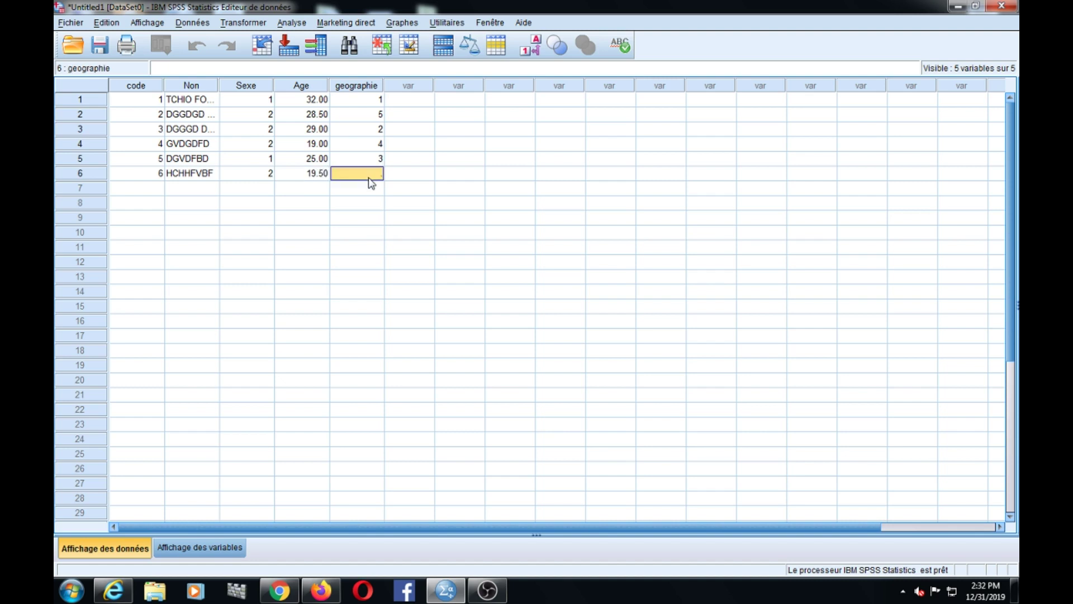
type("4")
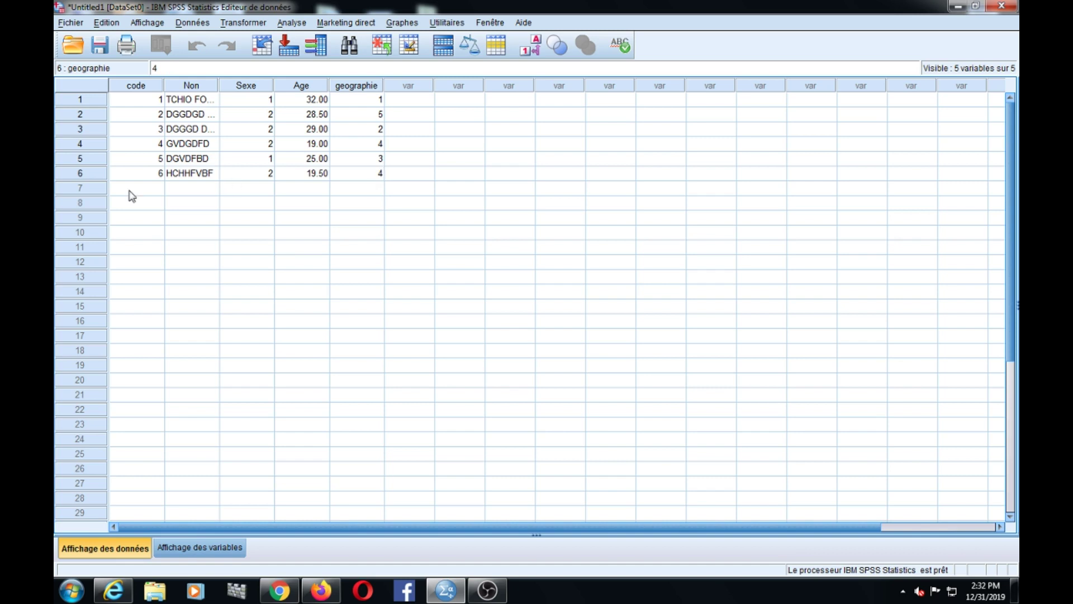
left_click(120, 191)
- Enter code 7, correcting the mistyped 8, and a client name for the seventh case
type("8")
key("BackSpace")
type("7")
left_click(175, 191)
type("DGCVGD")
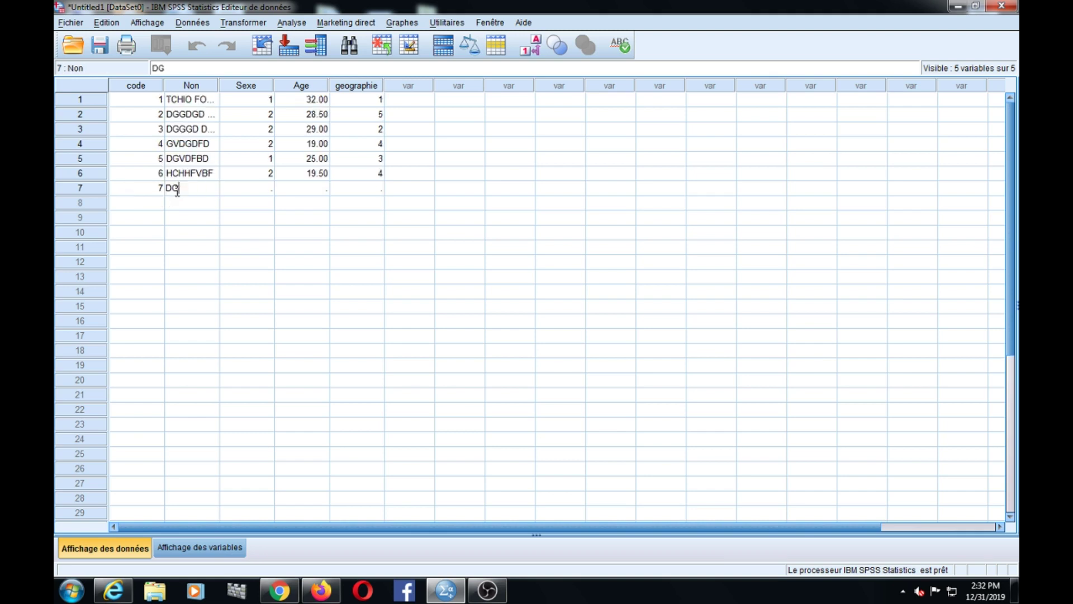
- Give case 7 Sexe 1, Age 19 and geographie 4, correcting the mistyped 42
left_click(263, 190)
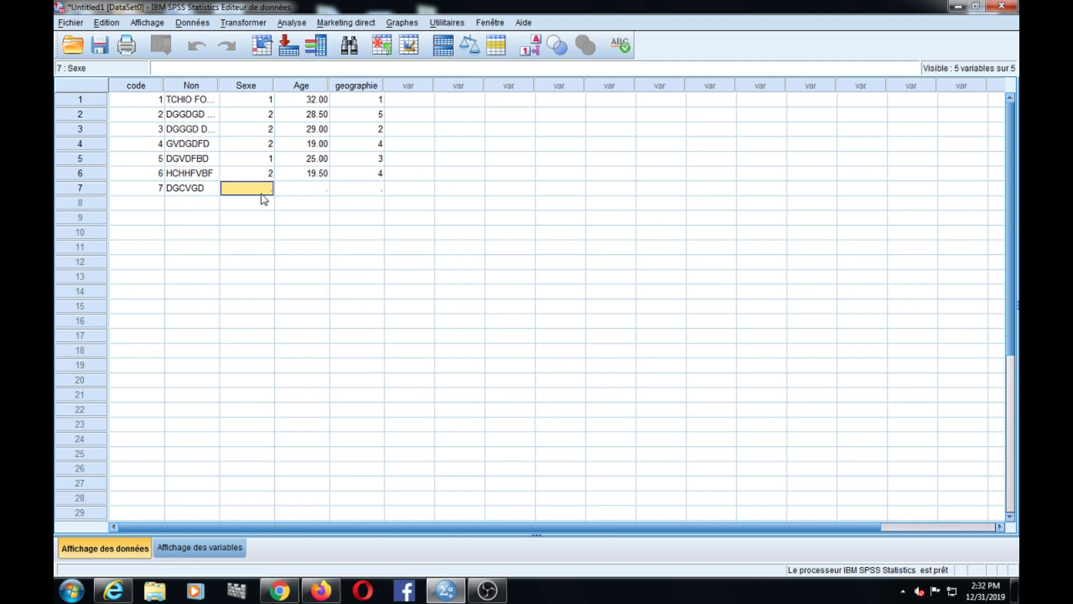
type("1")
left_click(310, 193)
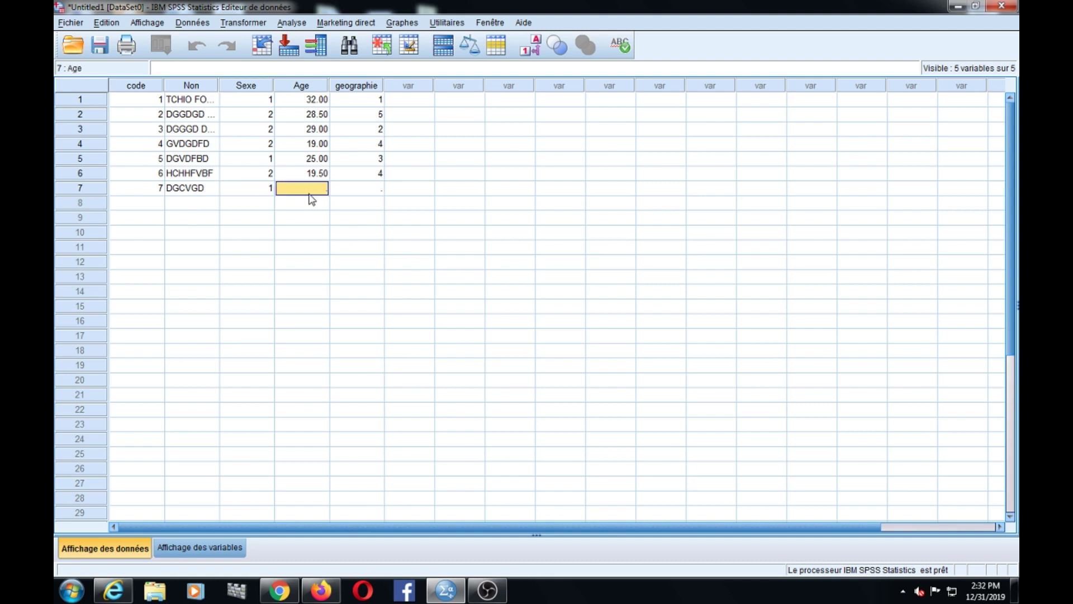
type("19")
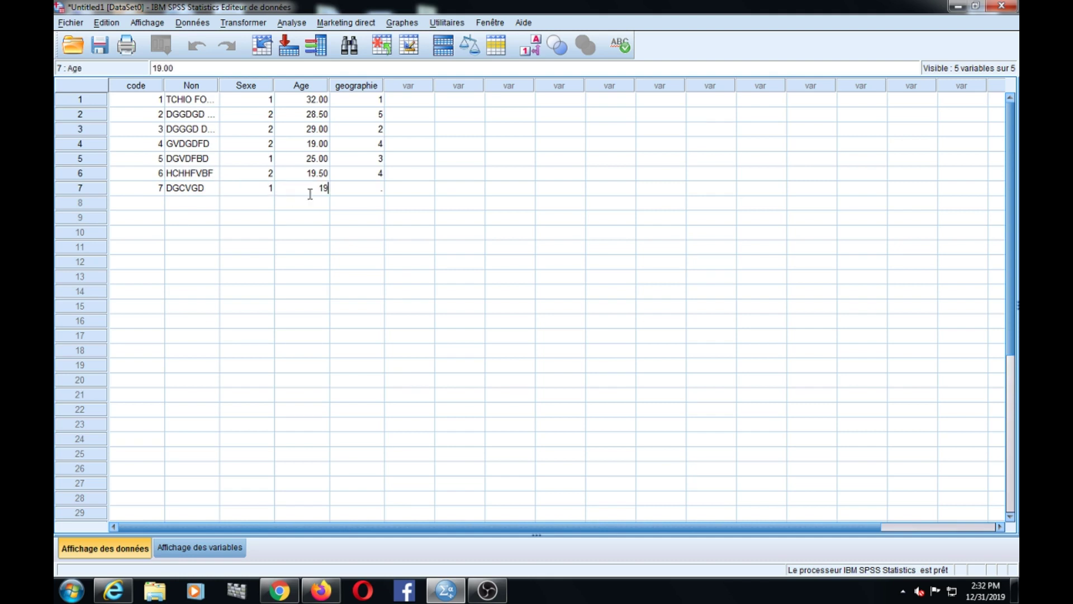
left_click(372, 196)
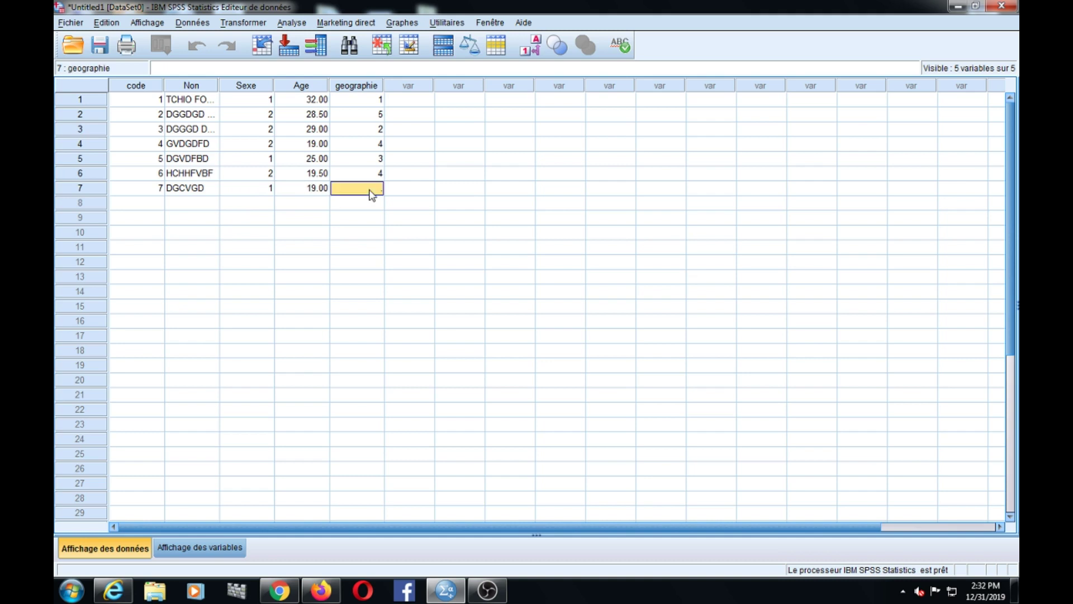
type("42")
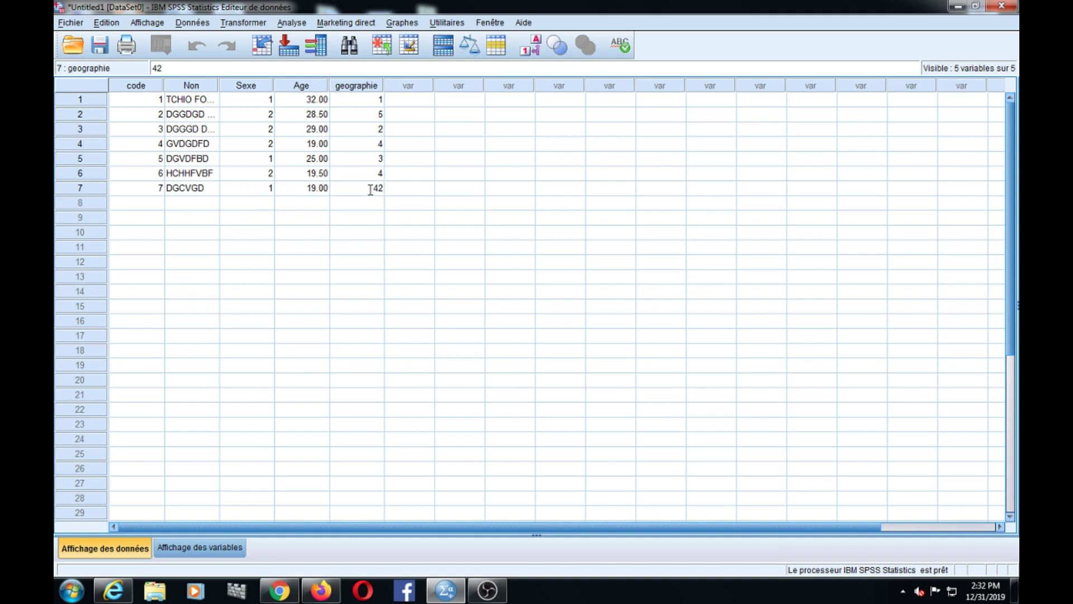
key("BackSpace")
key("BackSpace")
type("4")
left_click(367, 219)
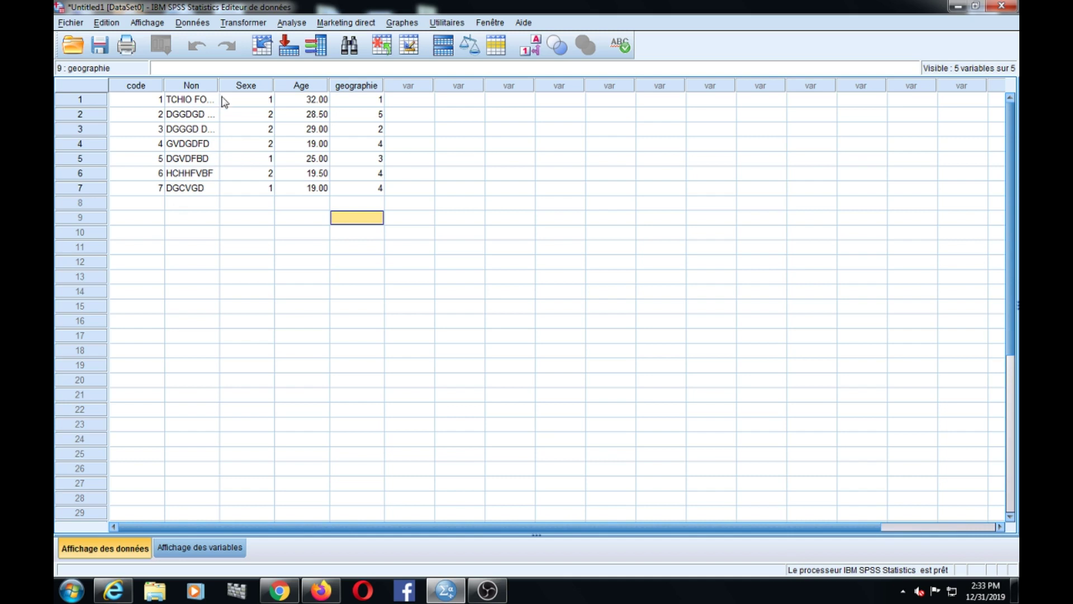
- Switch to Variable View to review the code, Non, Sexe, Age and geographie definitions
left_click(202, 551)
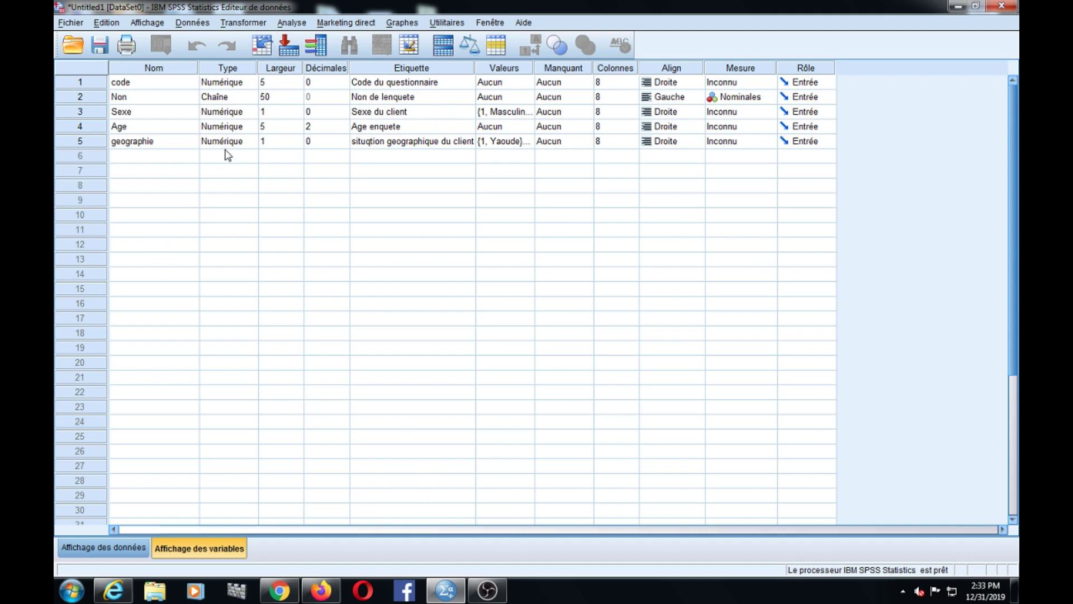
- Run Descriptives on Sexe du client (N 7, mean 1.57, SD .535), then close the Viewer
left_click(291, 23)
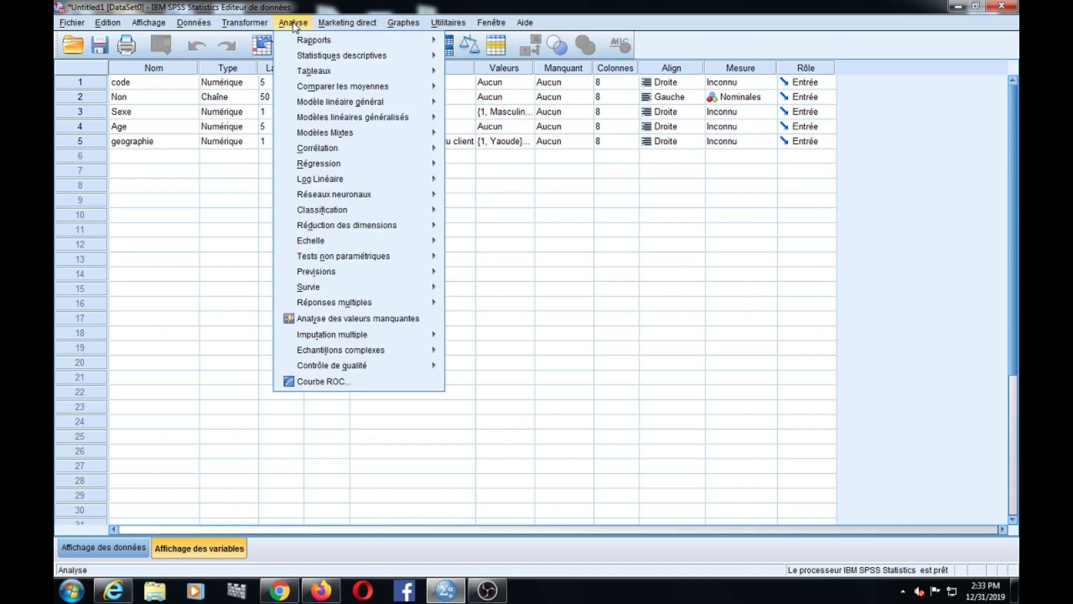
mouse_move(325, 58)
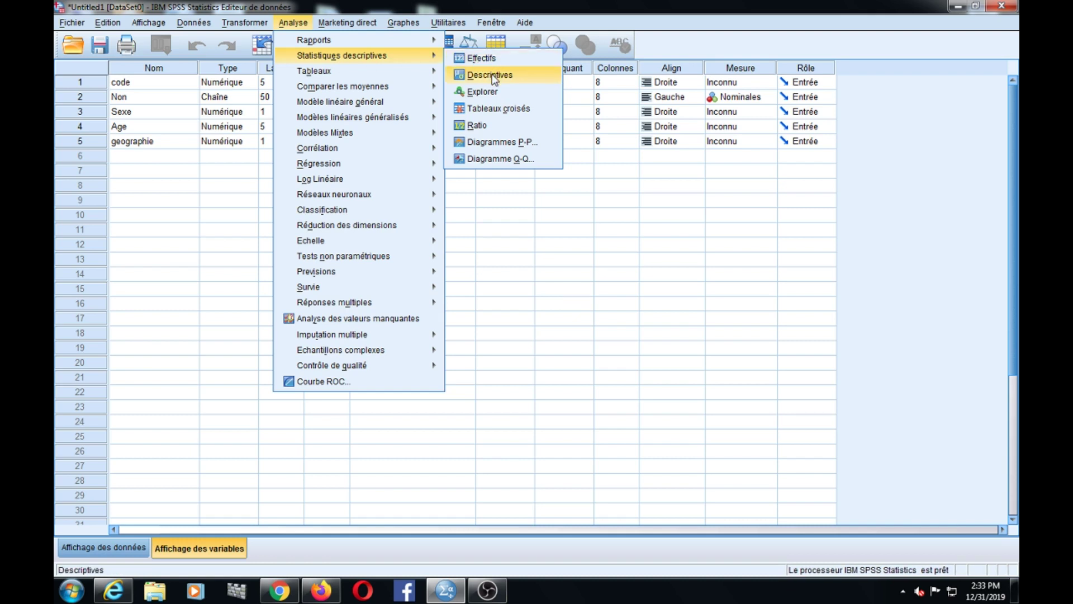
left_click(489, 75)
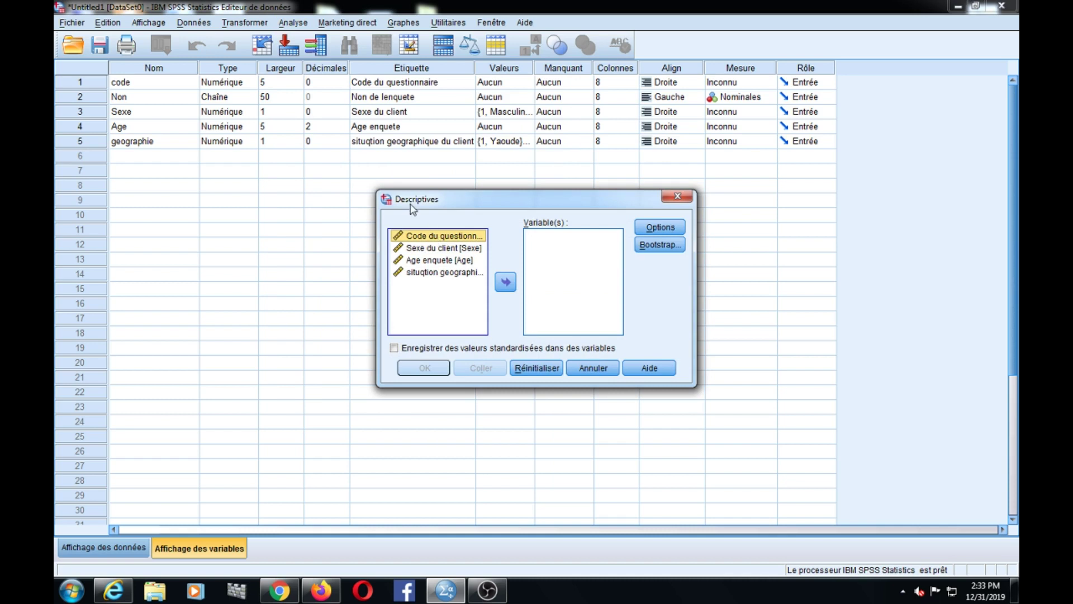
left_click(434, 247)
left_click(505, 281)
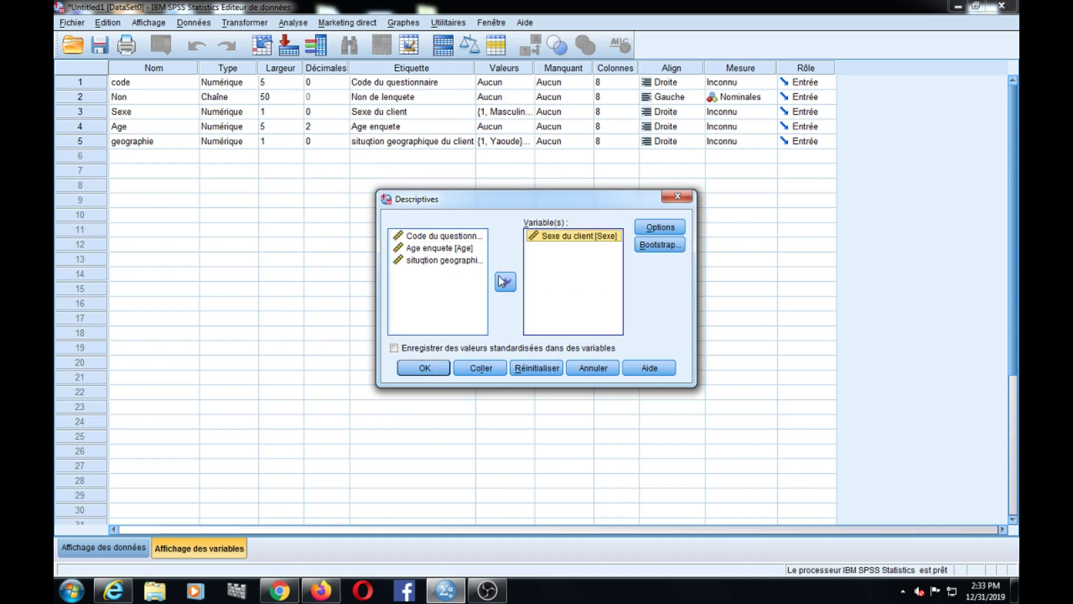
left_click(424, 367)
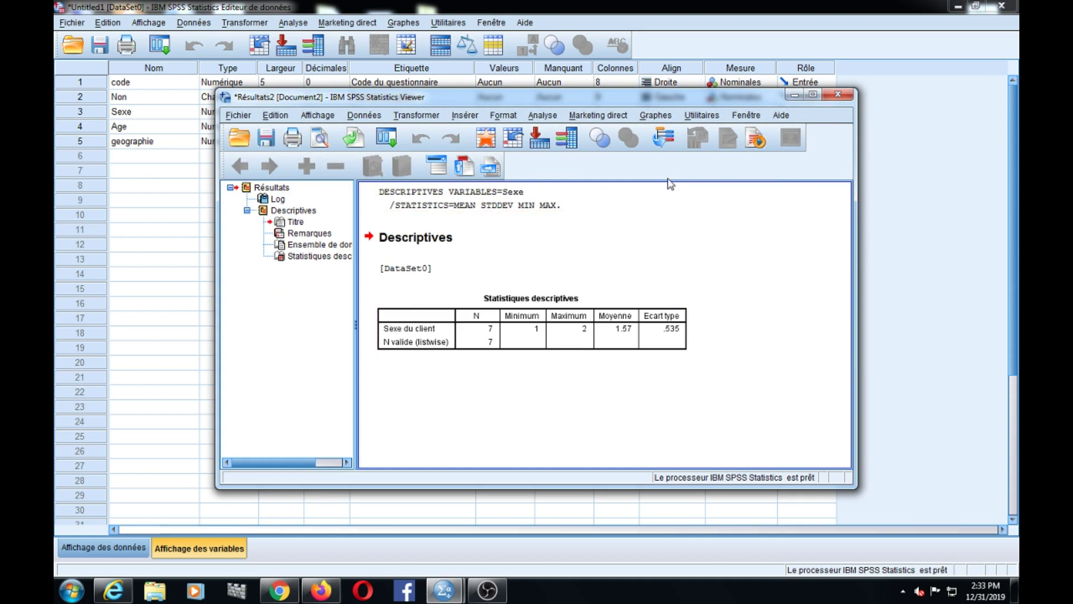
left_click(835, 96)
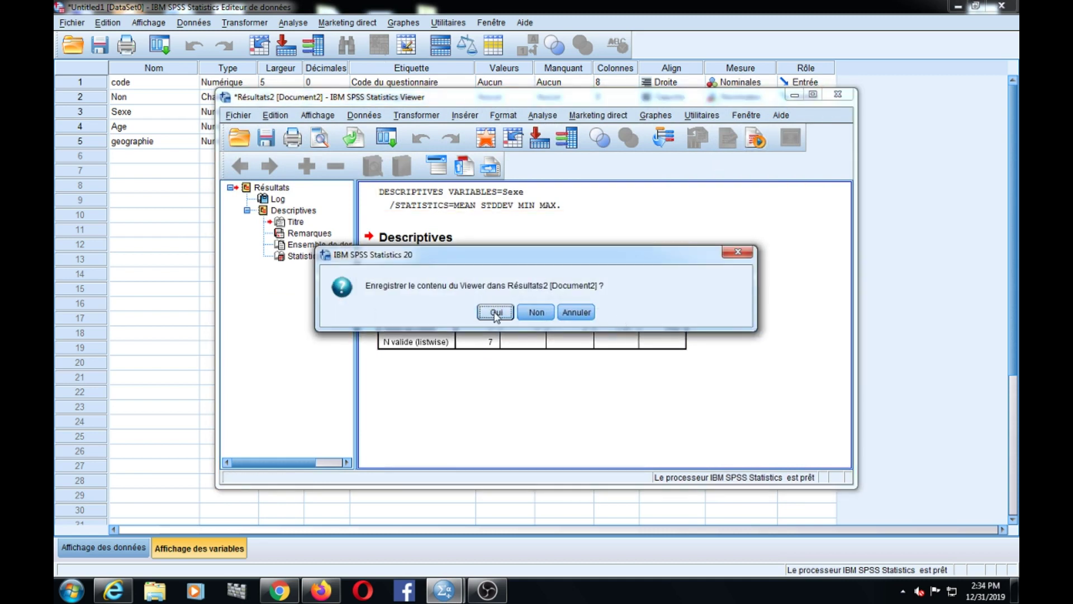
left_click(497, 314)
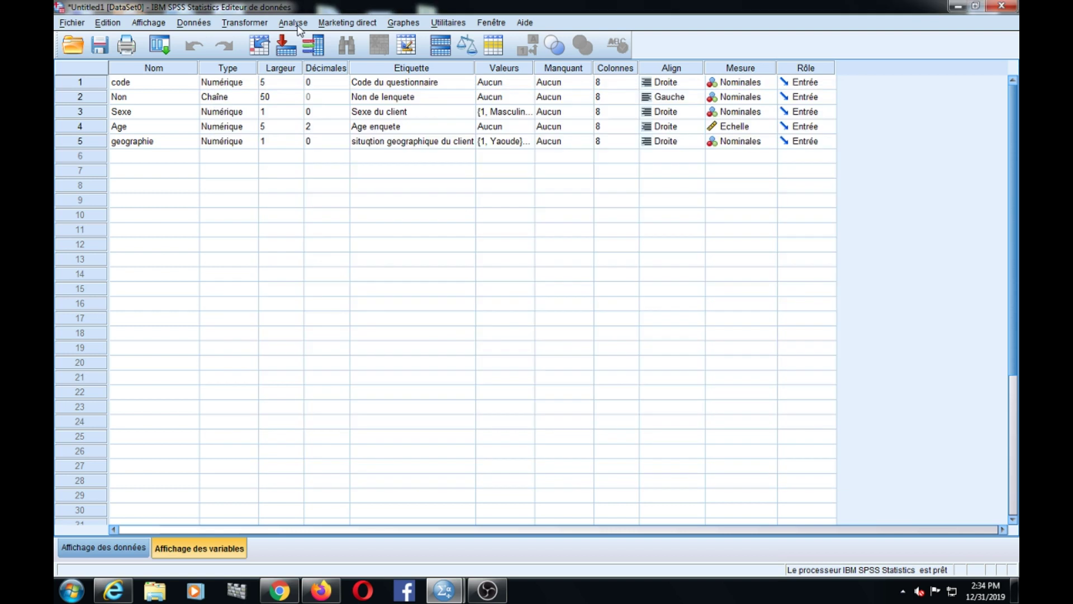
- Run Frequencies (Effectifs) on Sexe du client: Masculin 3, Feminin 4
left_click(812, 174)
left_click(293, 22)
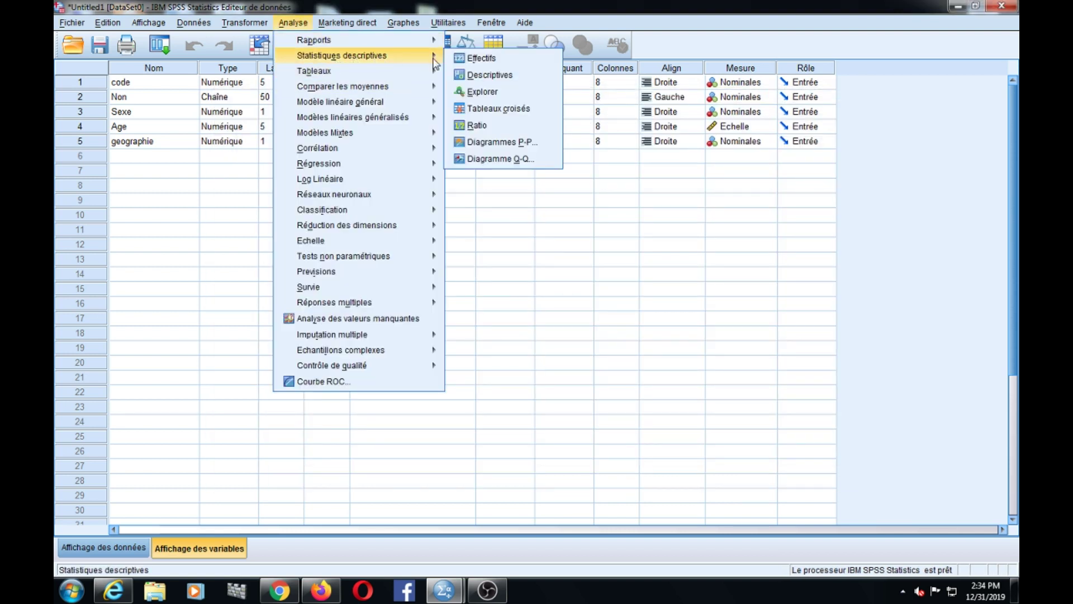
left_click(476, 61)
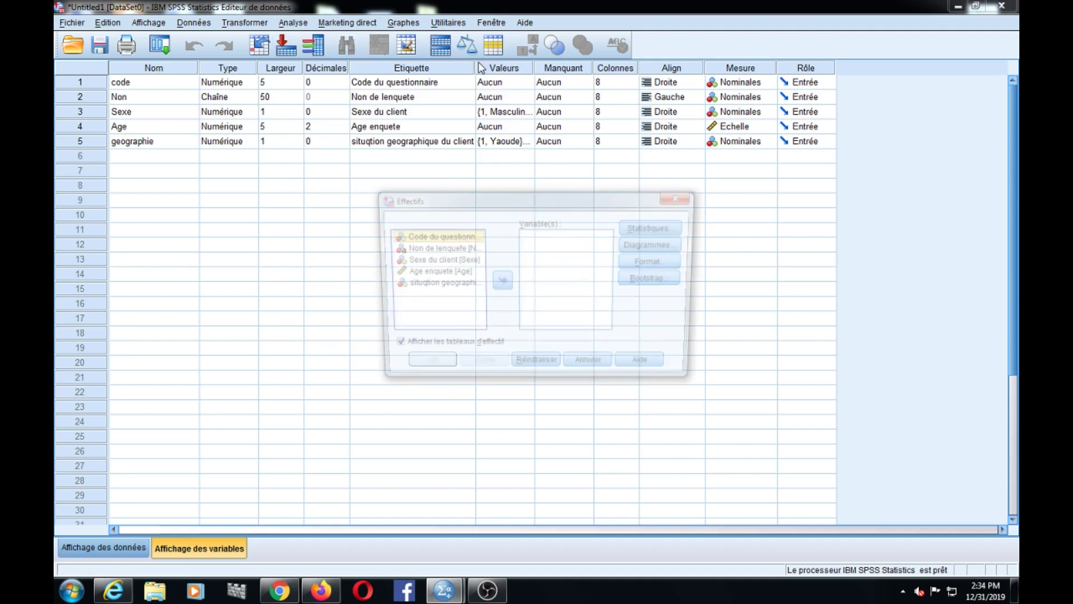
left_click(422, 261)
left_click(500, 282)
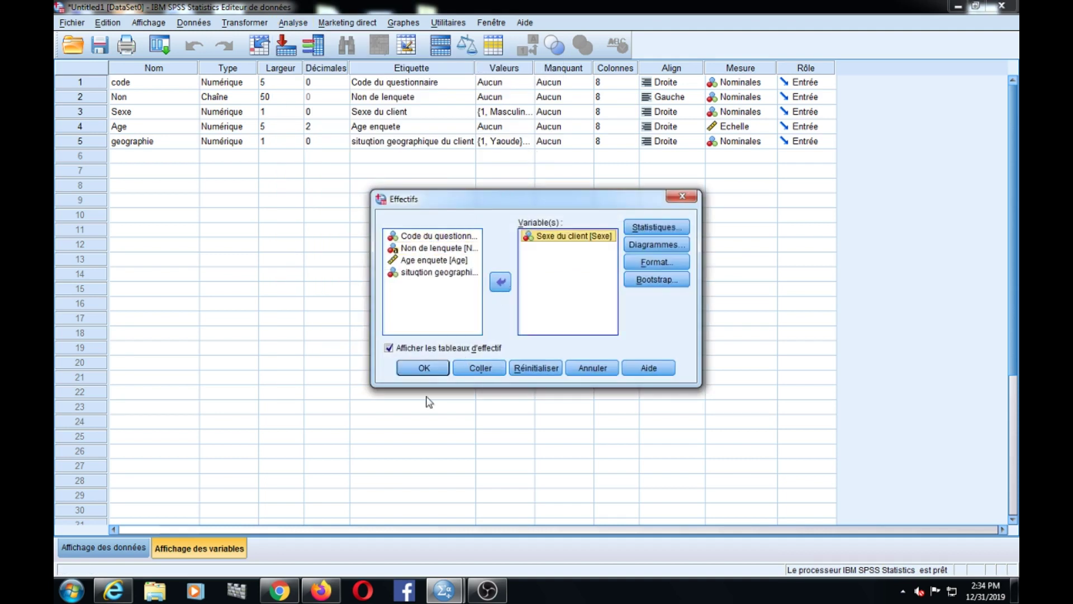
left_click(425, 369)
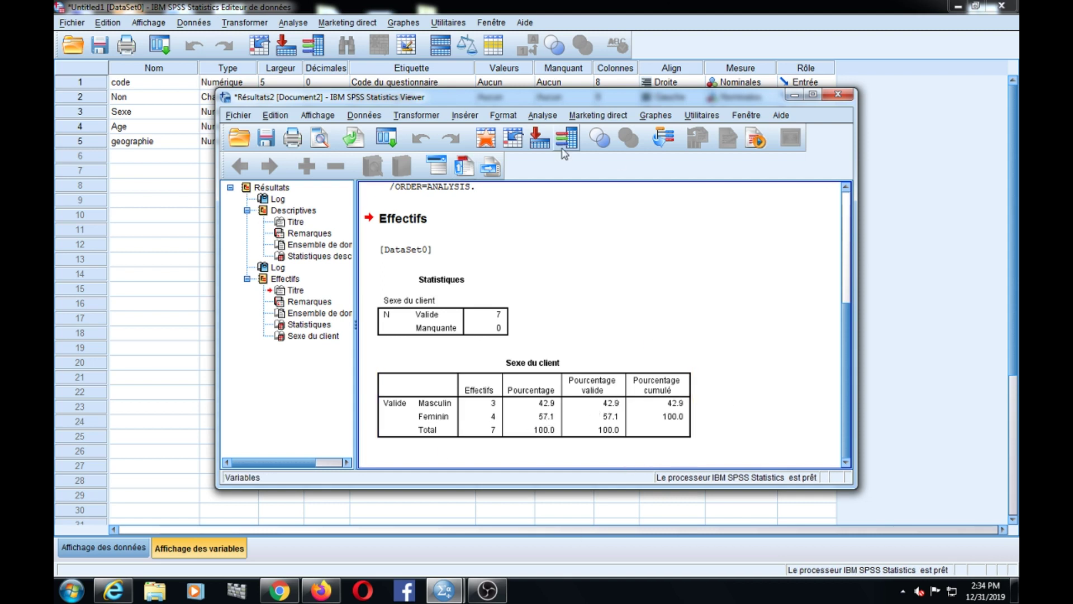
- Close the output Viewer without saving its contents
left_click(838, 96)
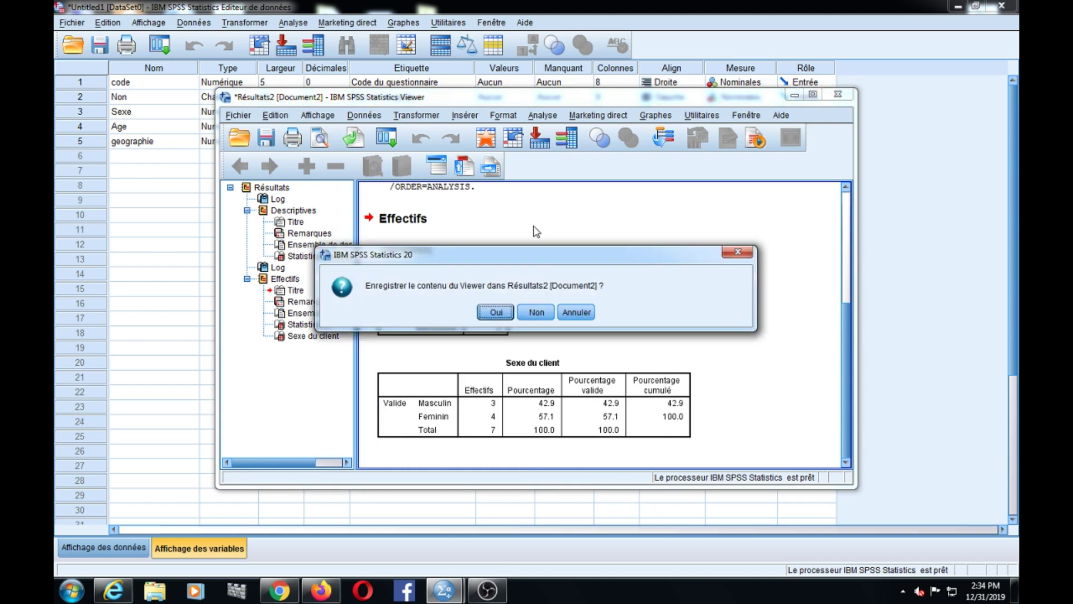
left_click(496, 312)
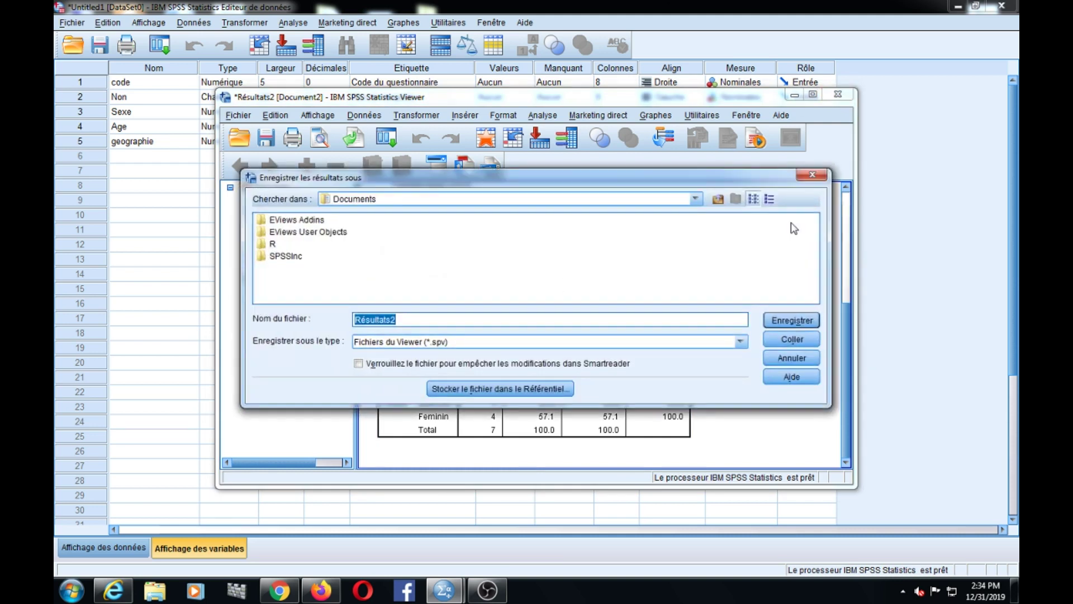
left_click(814, 178)
left_click(841, 95)
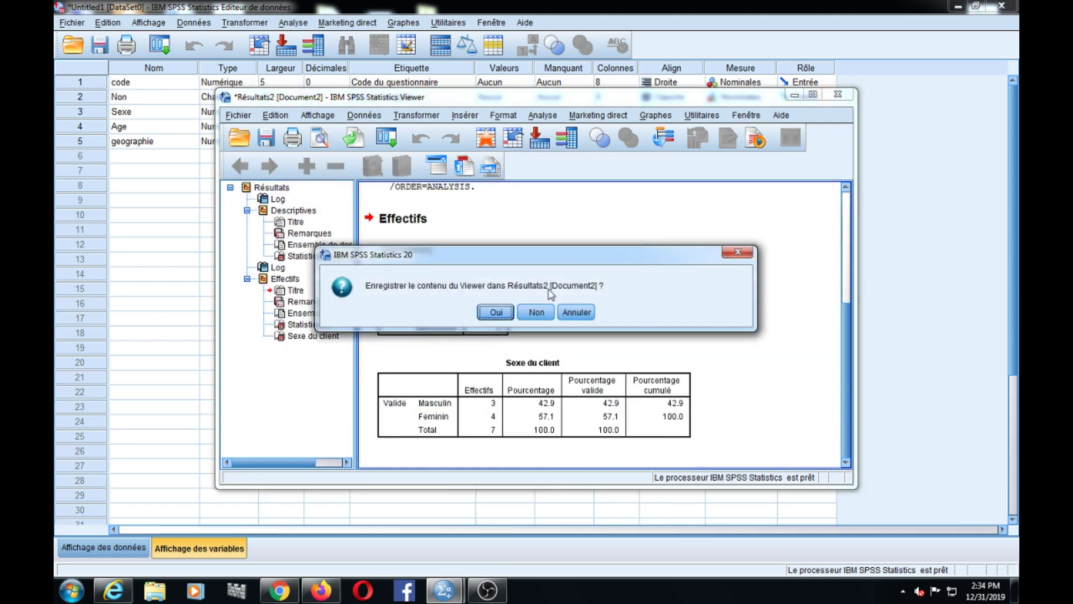
left_click(536, 312)
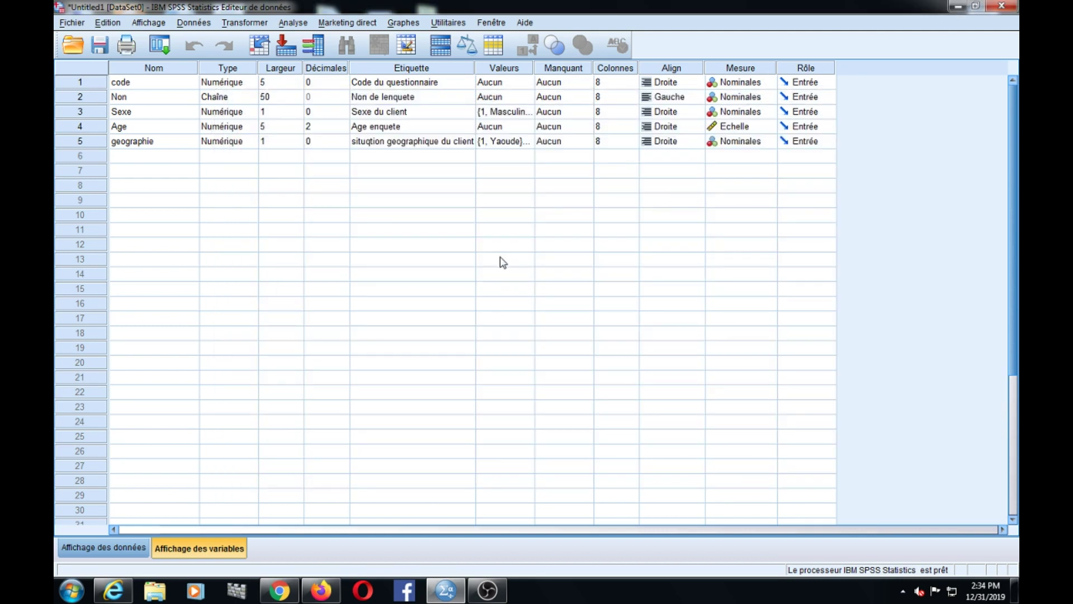